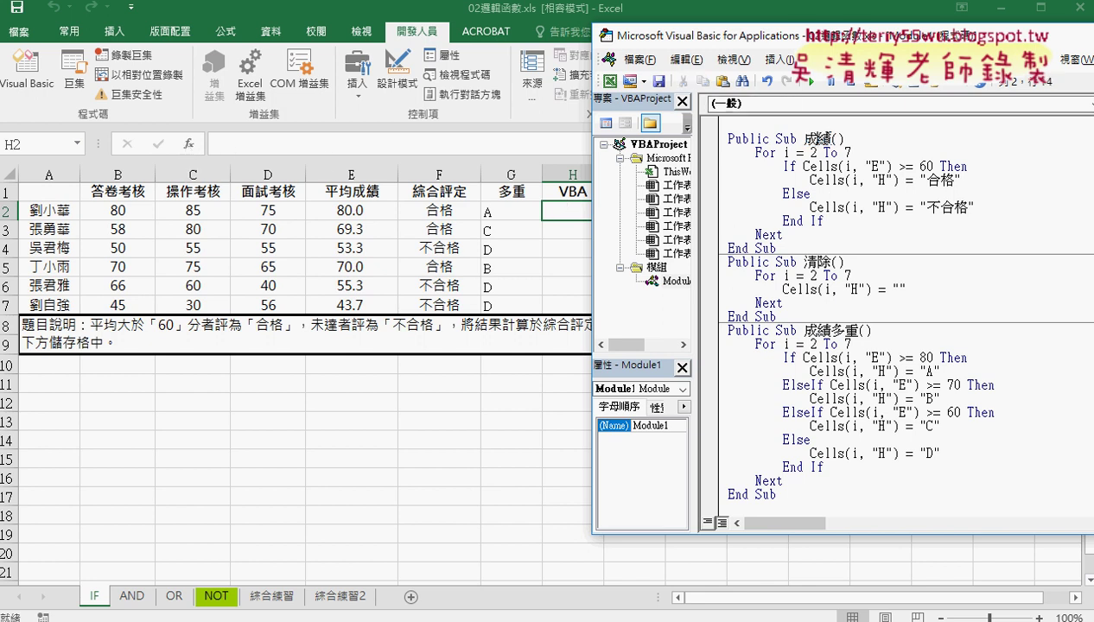
- Insert an empty Public Function named 成績函數 into Module1 via Insert > Procedure
right_click(812, 134)
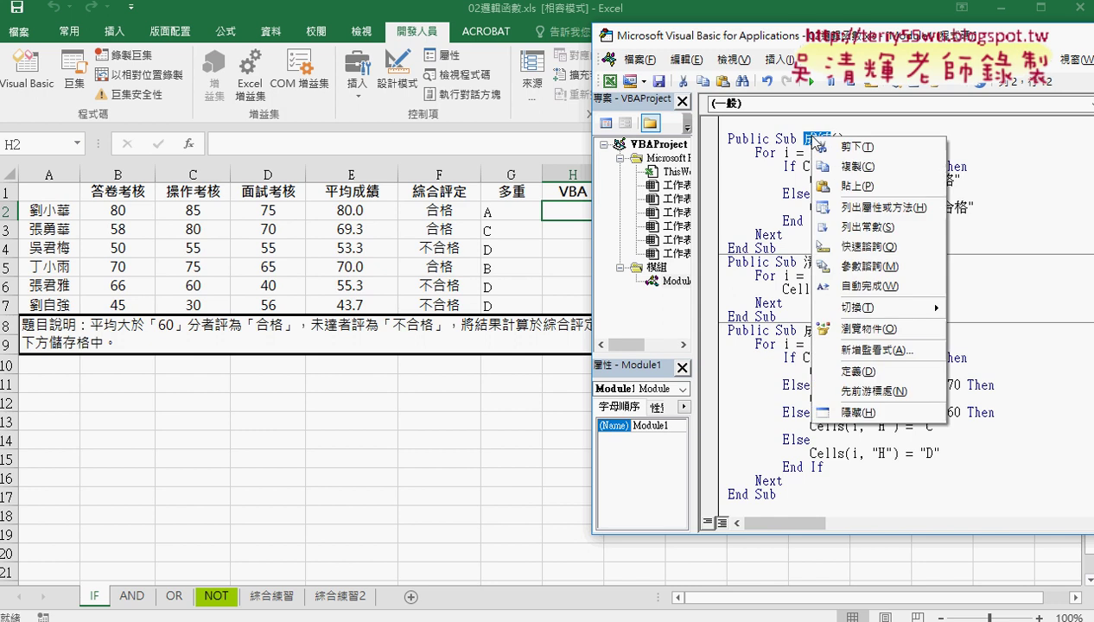
left_click(842, 157)
left_click(784, 62)
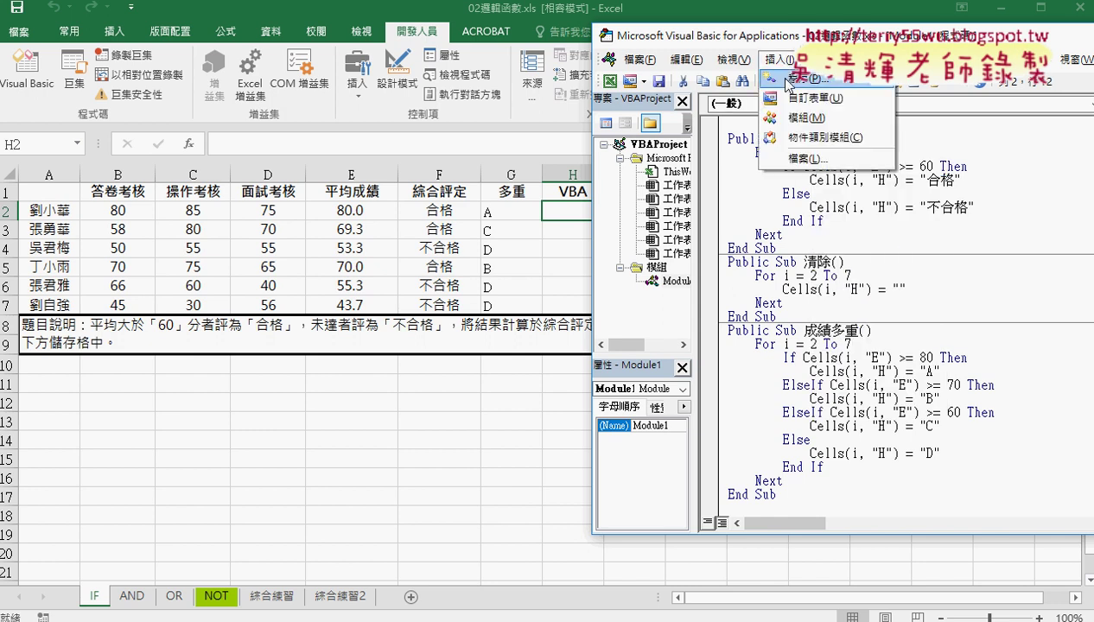
left_click(778, 98)
right_click(525, 177)
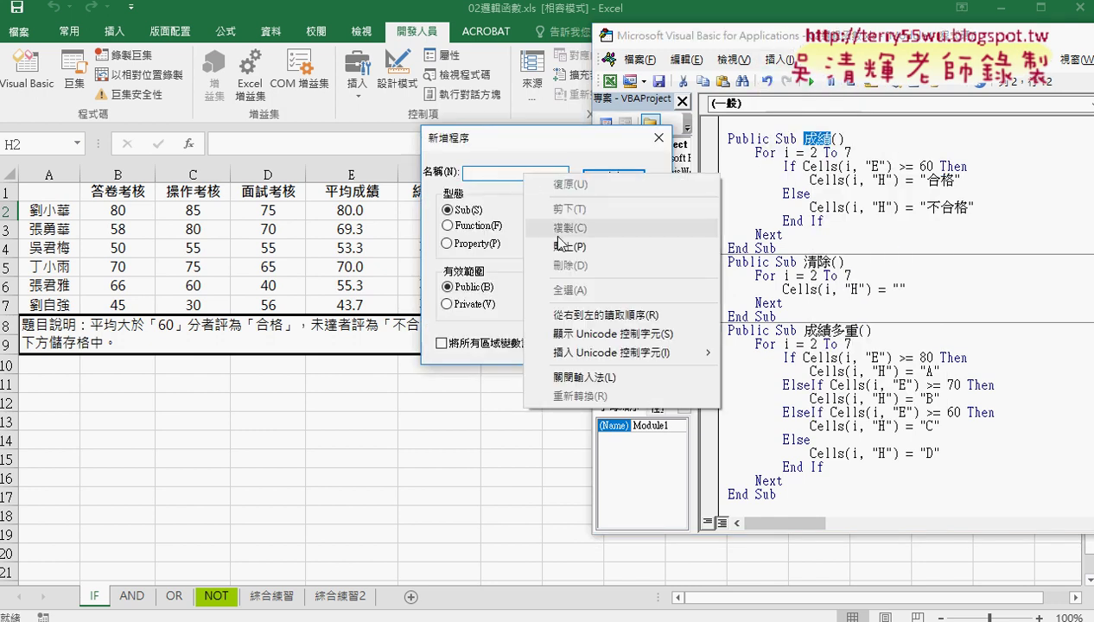
left_click(566, 246)
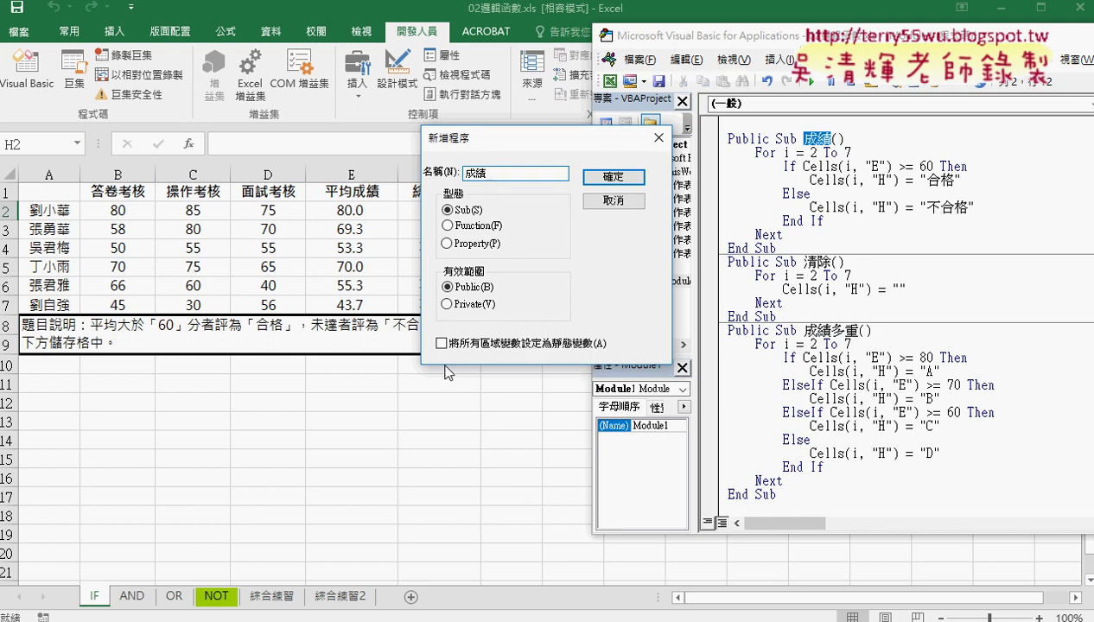
type("較")
type("函數")
left_click(458, 226)
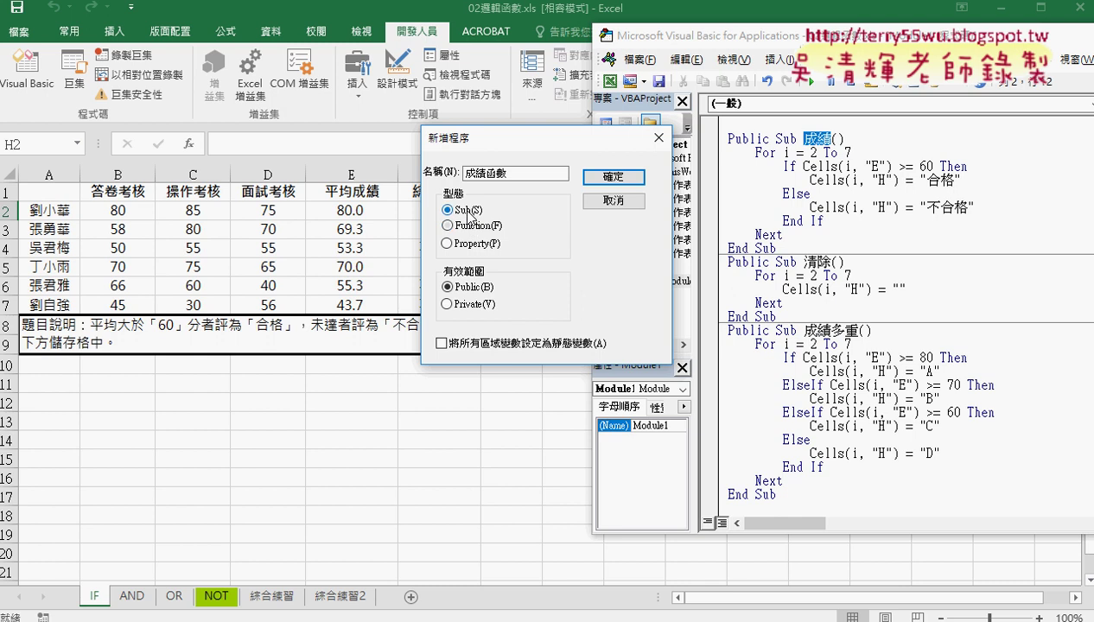
left_click(467, 210)
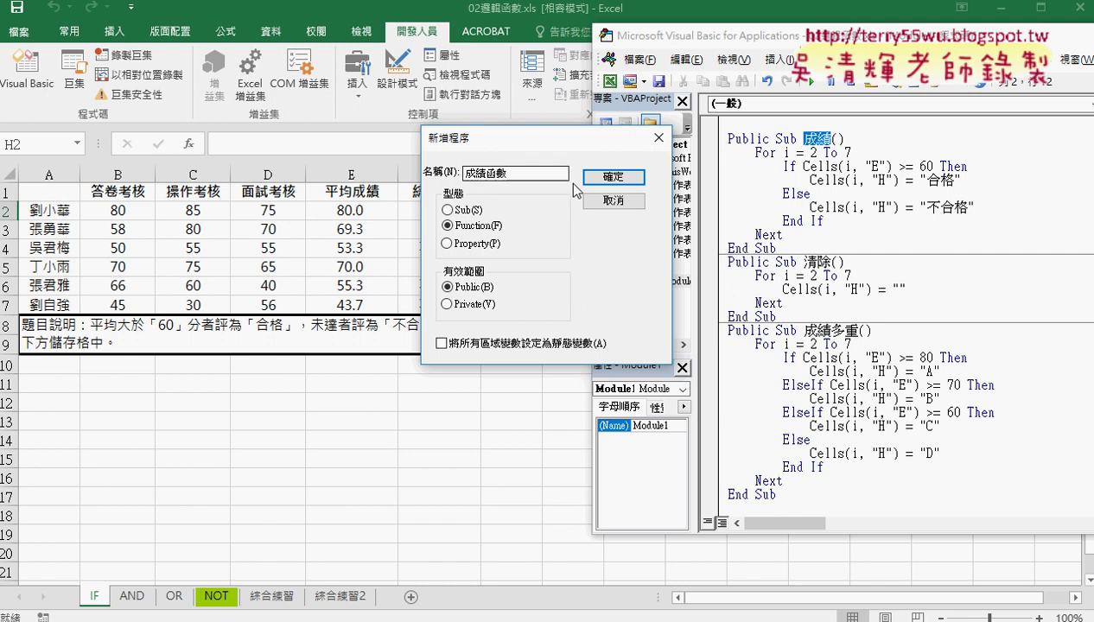
left_click(613, 177)
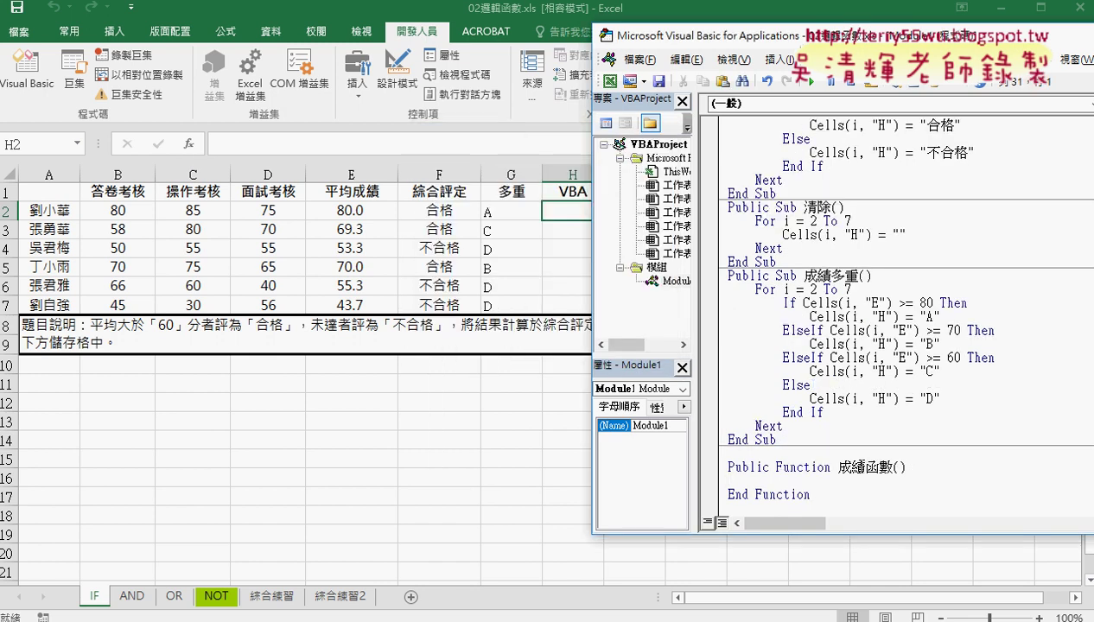
- Copy 平均成績 from the column E header into 成績函數's parentheses, then indent the empty body line
left_click_drag(907, 467, 895, 472)
left_click(361, 195)
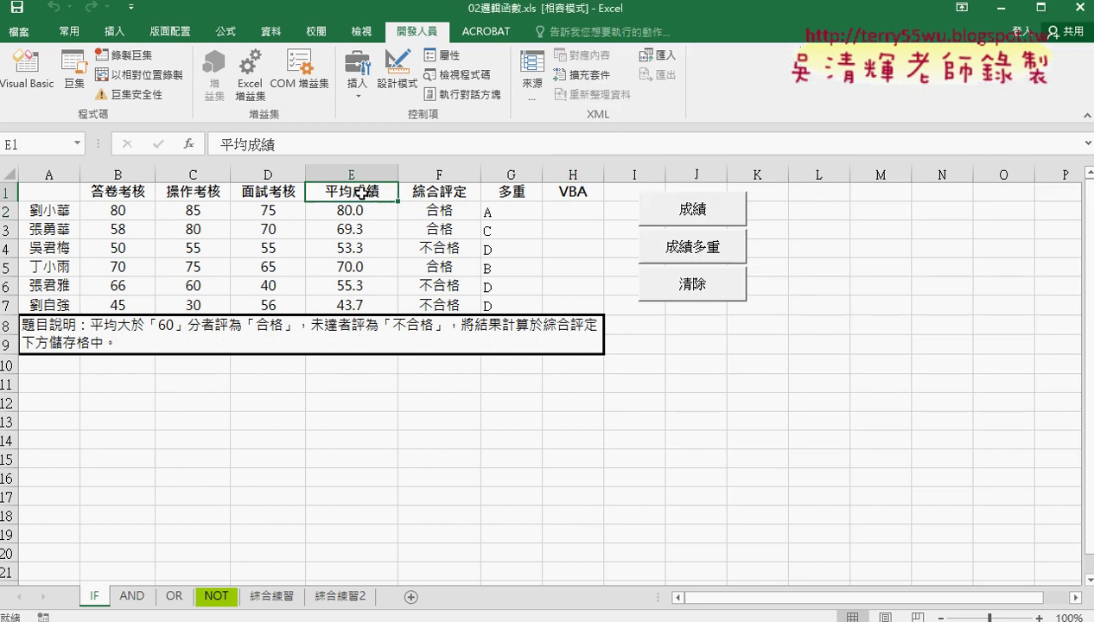
left_click_drag(286, 149, 215, 149)
right_click(215, 149)
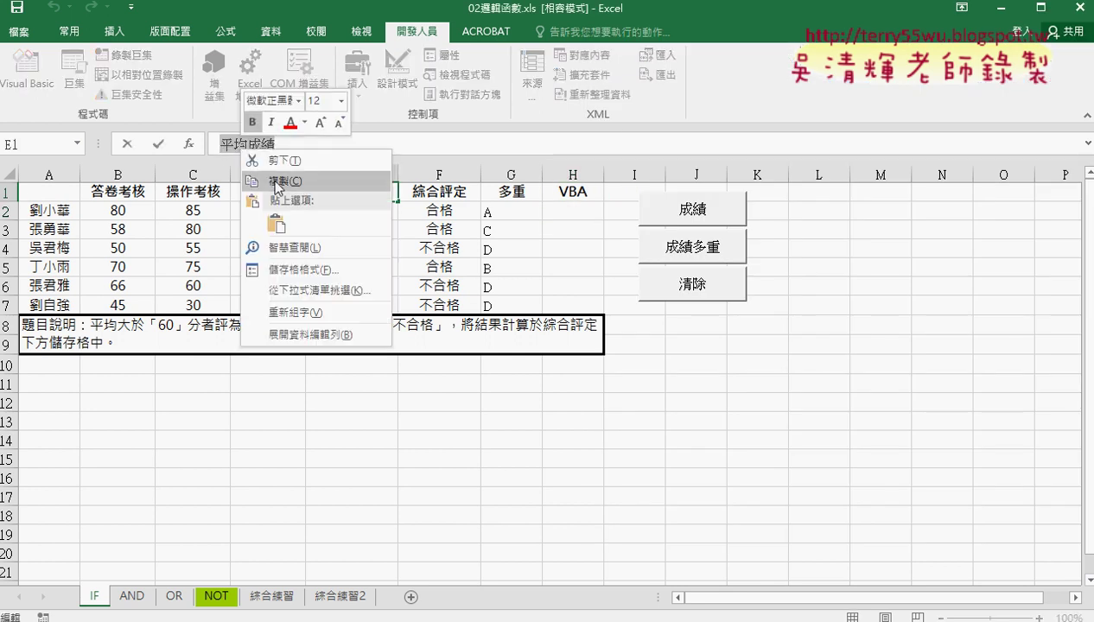
left_click(264, 178)
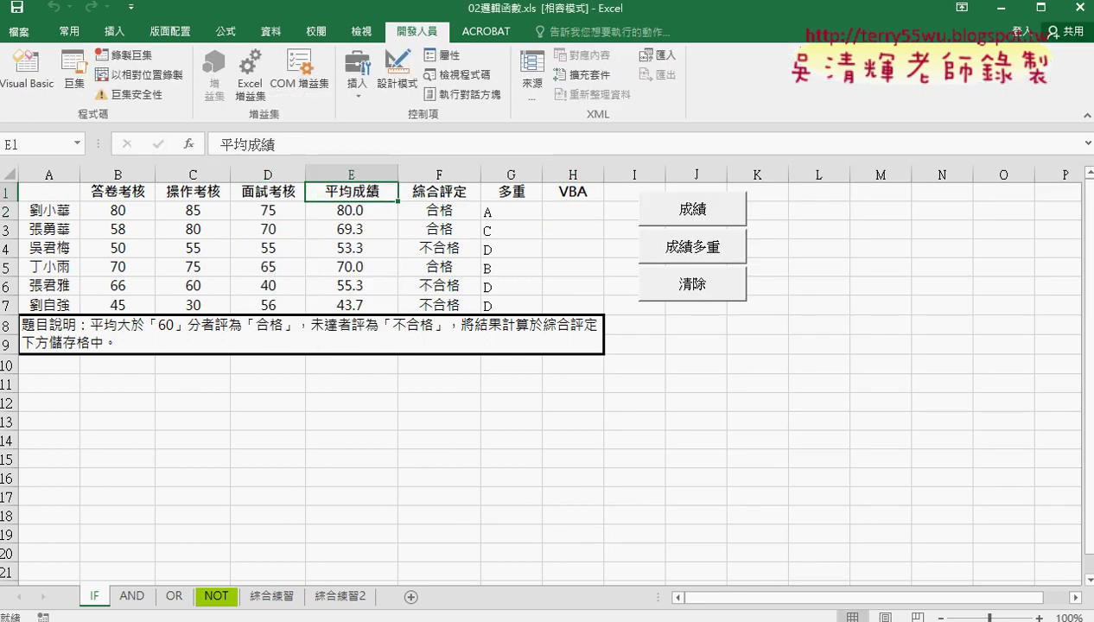
left_click(347, 572)
left_click(900, 466)
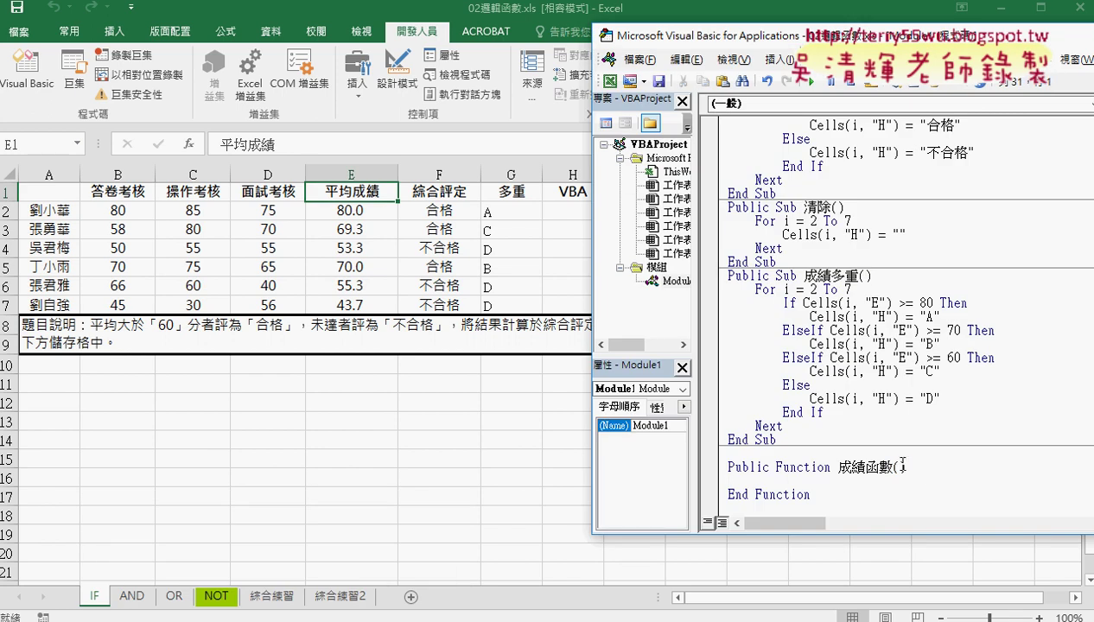
key("ctrl+v")
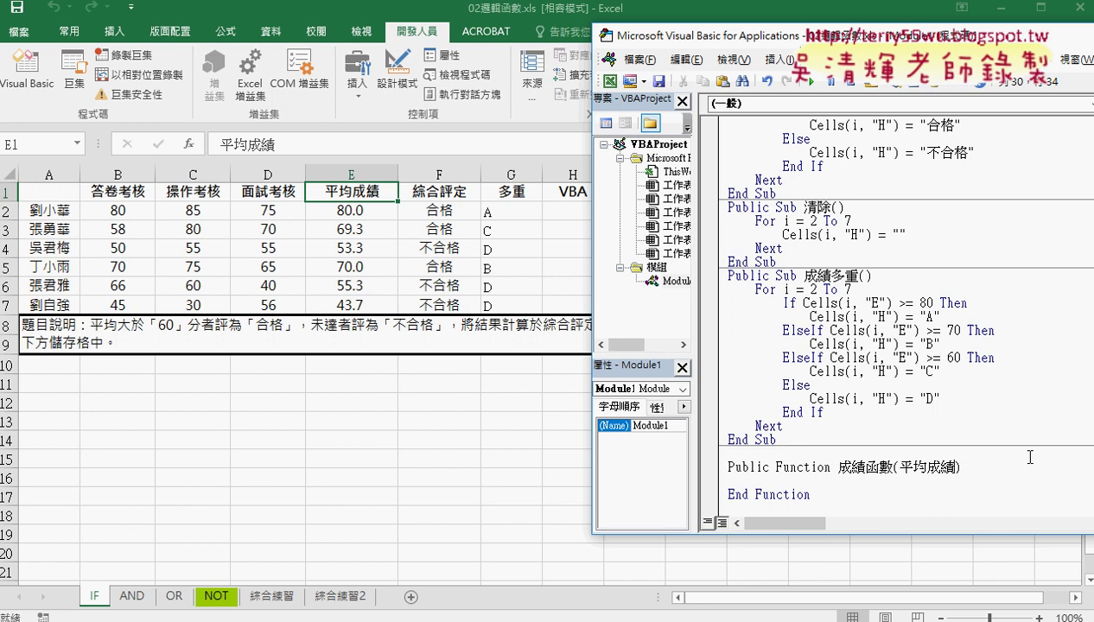
key("Down")
key("Tab")
- Review the If…End If block in the 成績 Sub as an example
left_click(896, 126)
left_click_drag(896, 126, 809, 126)
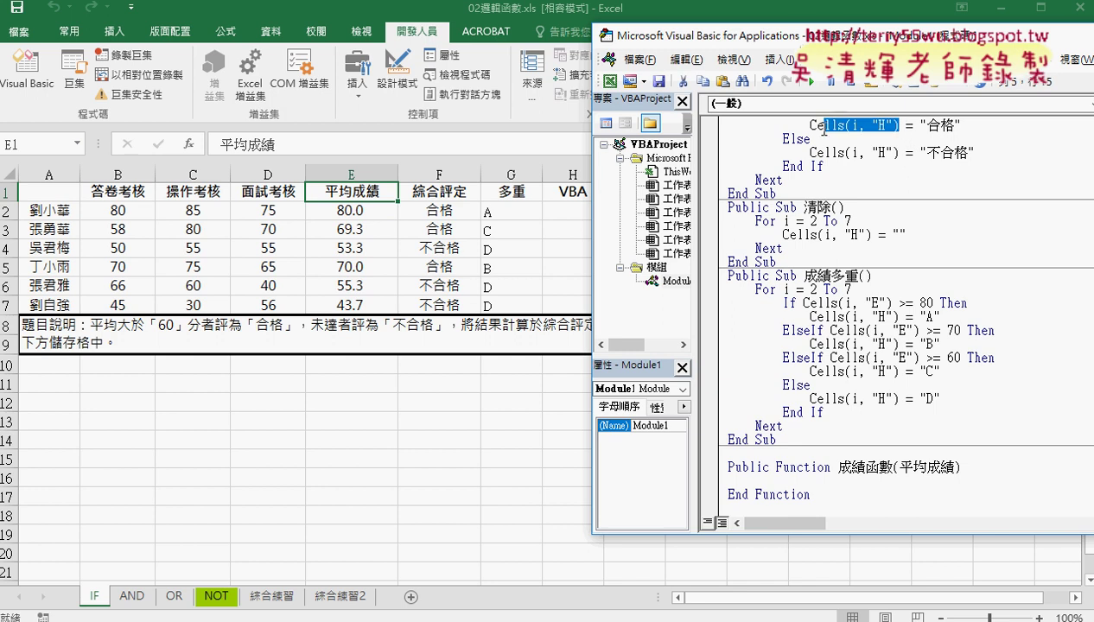
scroll(855, 185, "up", 1)
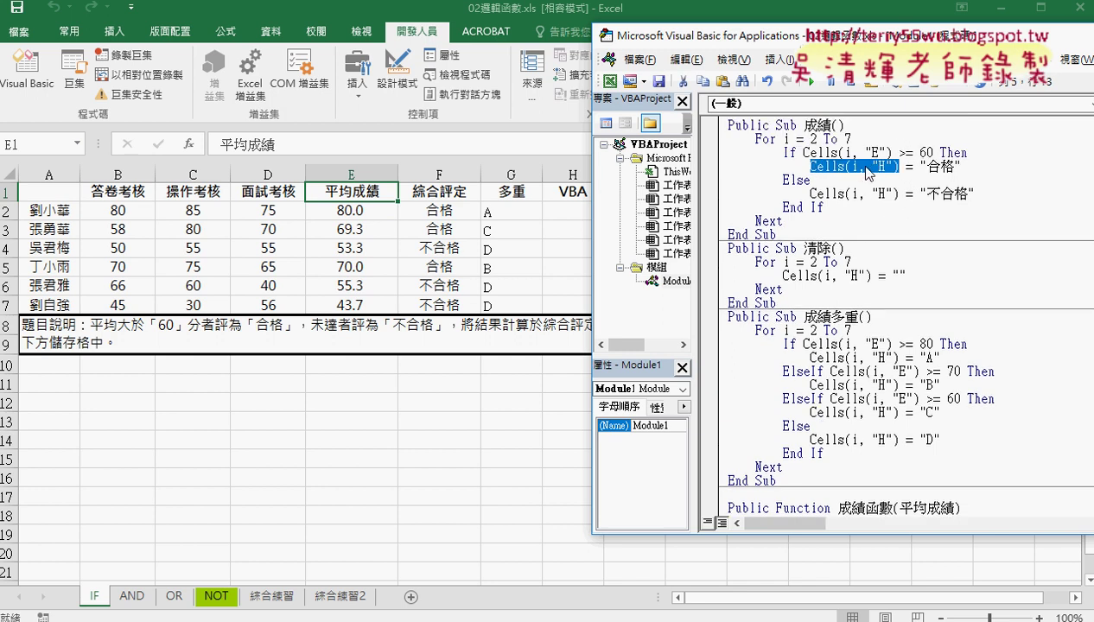
left_click(907, 164)
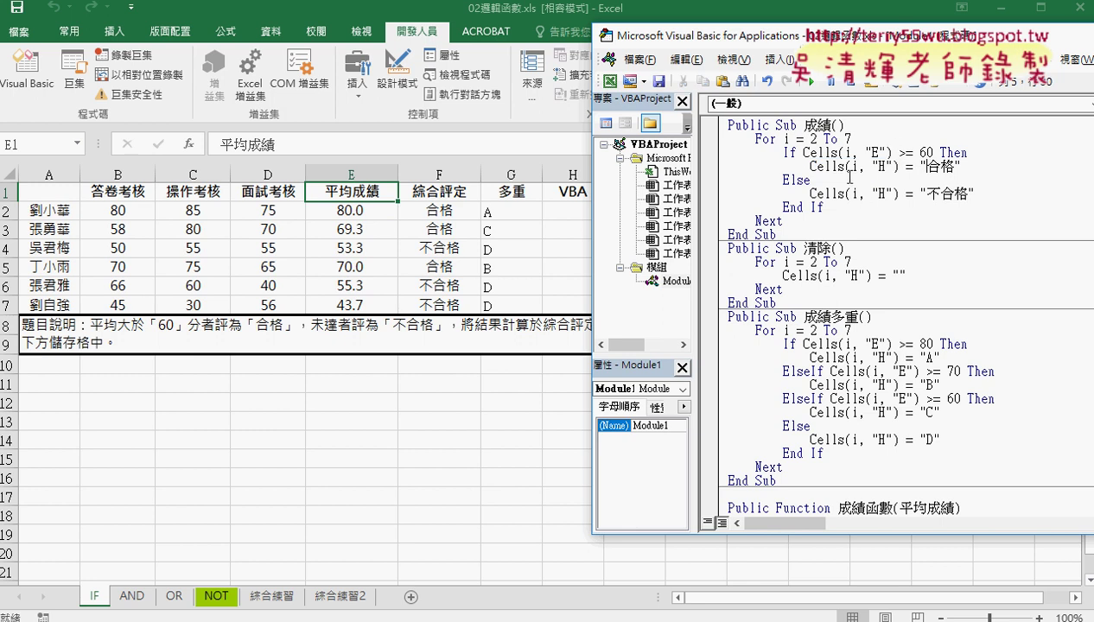
left_click_drag(825, 207, 694, 154)
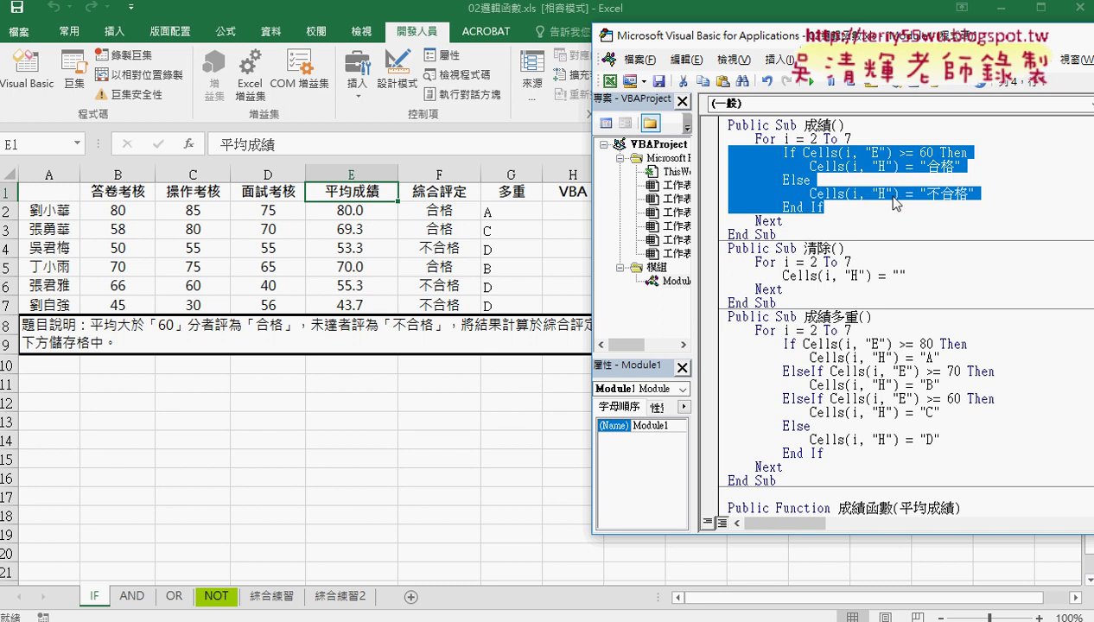
scroll(860, 218, "down", 1)
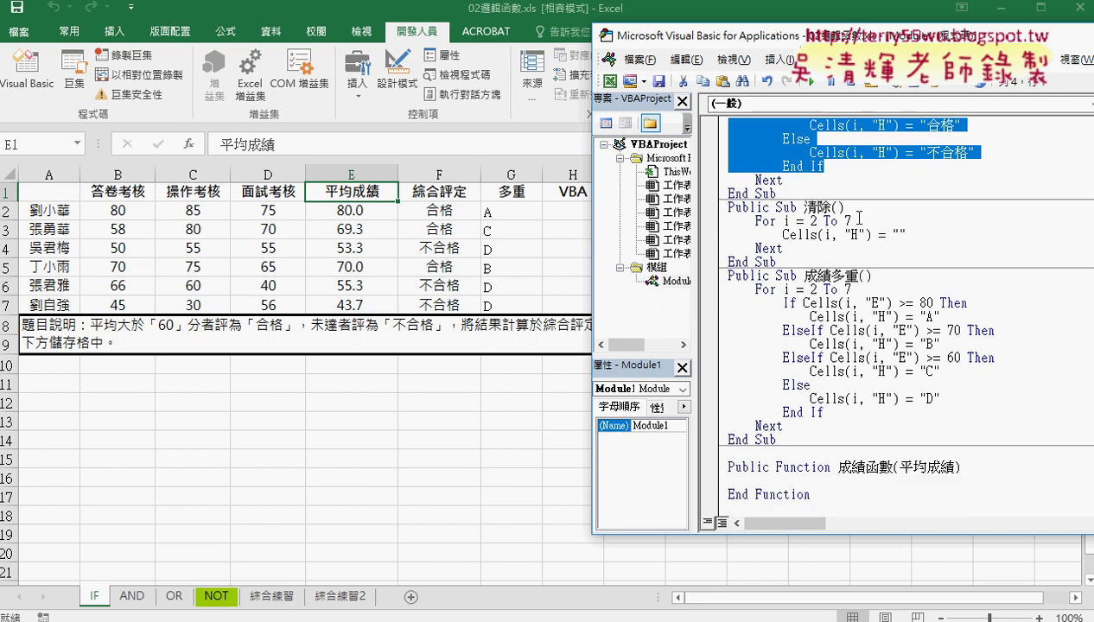
- Start 成績函數's body by typing 'iif' on its indented blank line
left_click(894, 491)
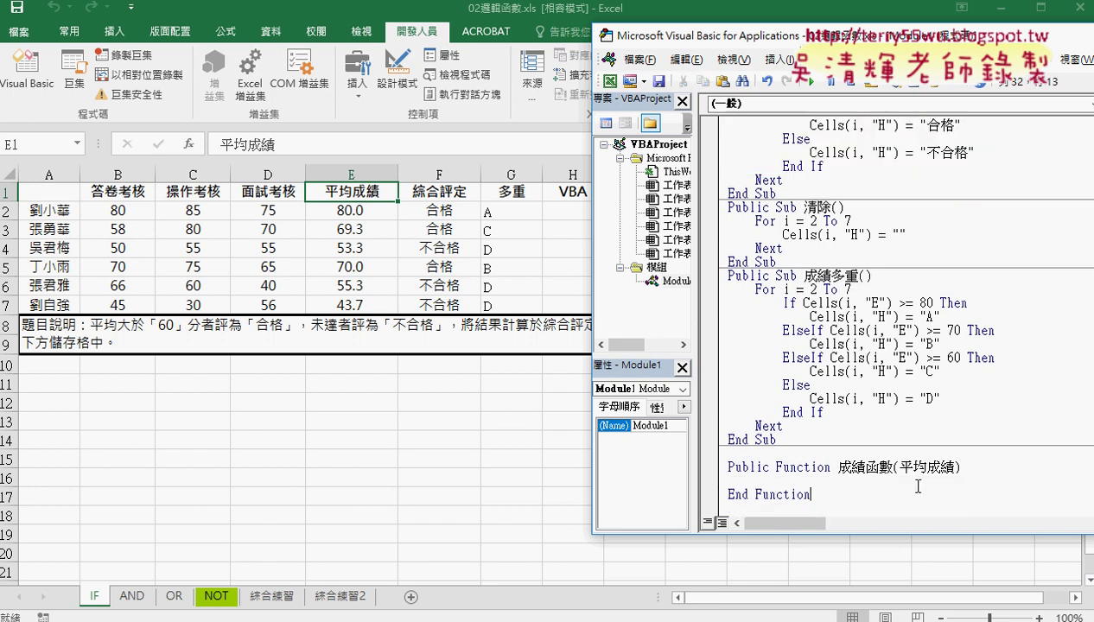
key("Up")
key("Tab")
type("i")
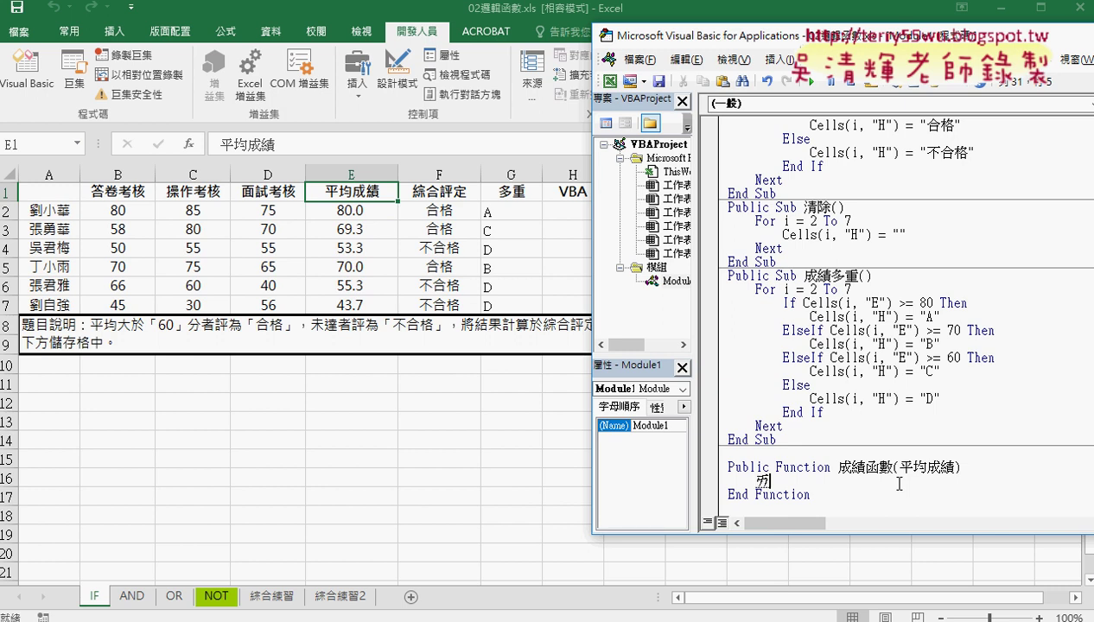
type("if")
- Dismiss the compile error and write the condition line 'If 平均成績 >= 60 Then'
left_click(892, 465)
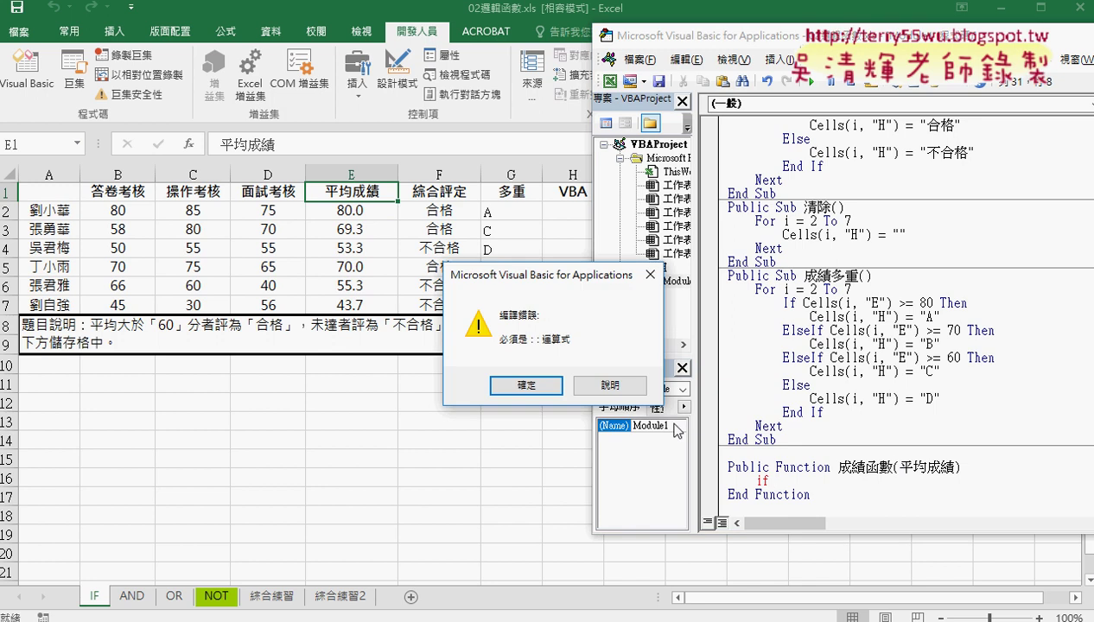
key("Return")
left_click_drag(899, 467, 954, 466)
left_click(946, 465)
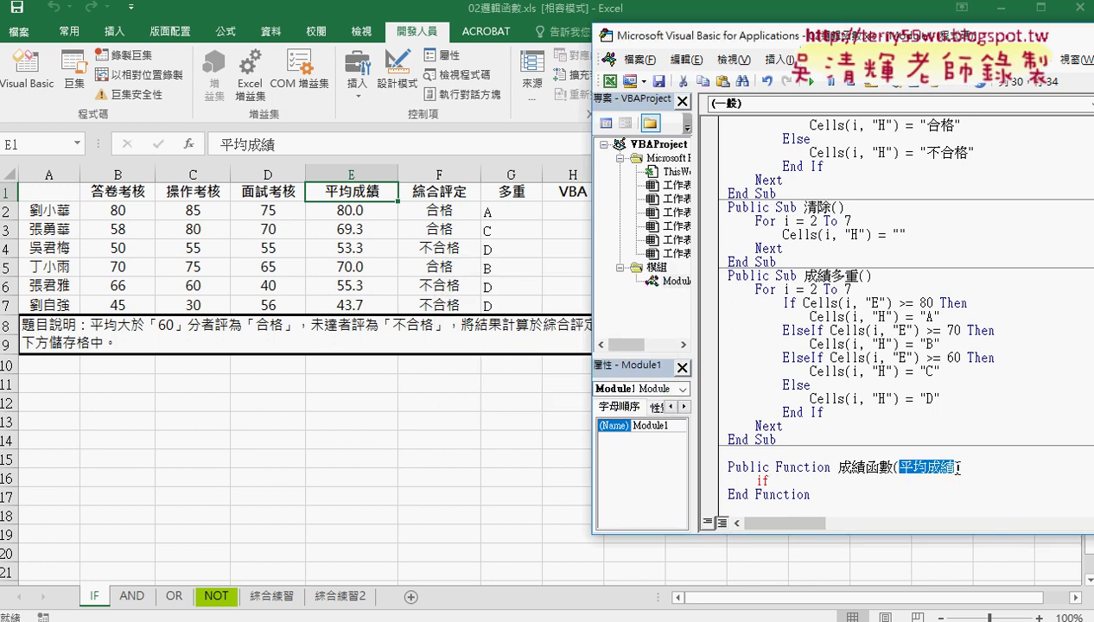
key("ctrl+c")
left_click(858, 486)
key("ctrl+v")
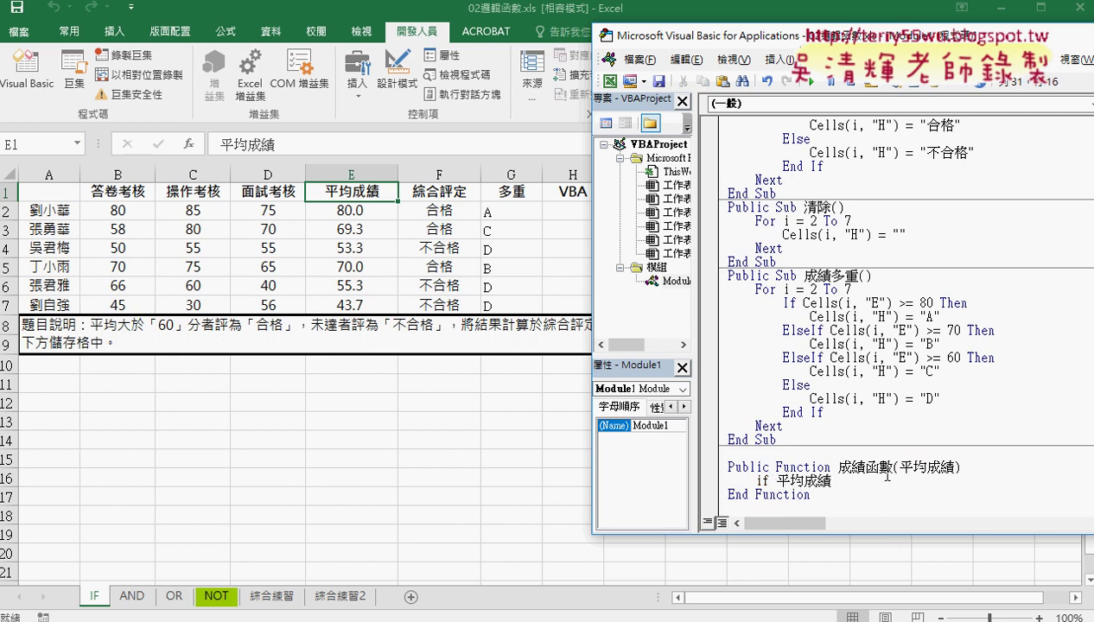
type(">=6")
type("0 ")
type("th")
type("en")
- Add the Else and End If lines below, leaving both branches empty
key("Return")
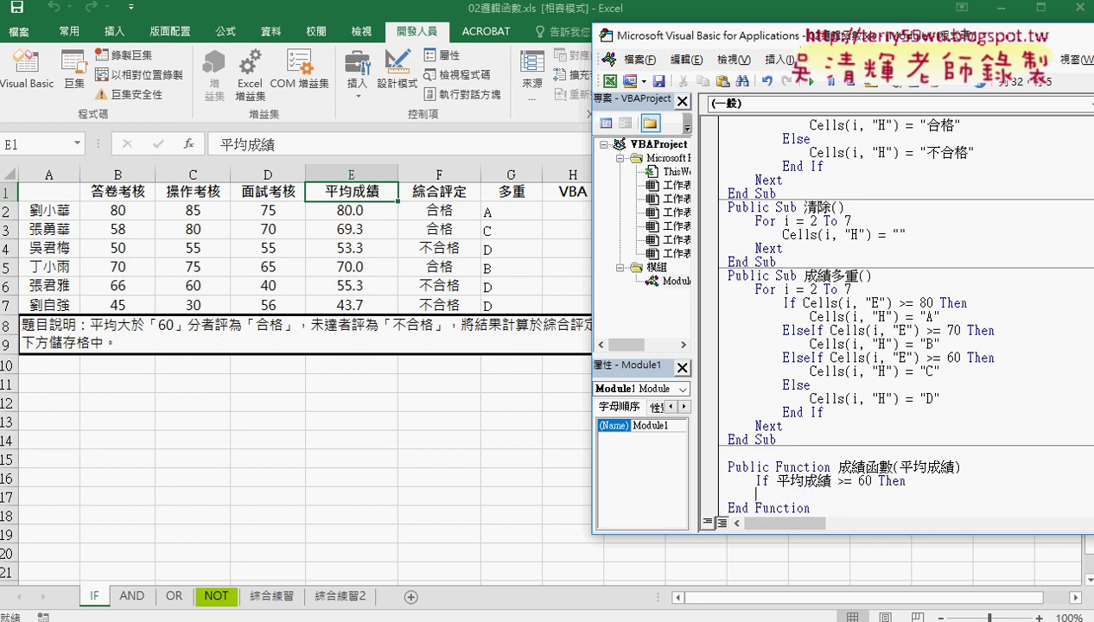
key("Return")
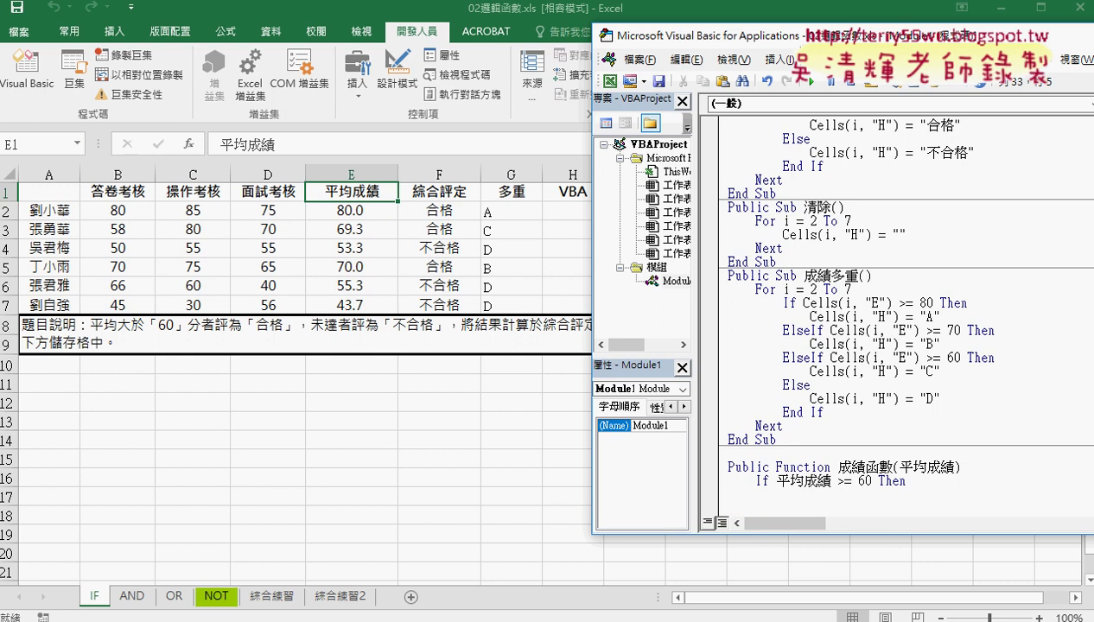
type("else")
key("Return")
key("Return")
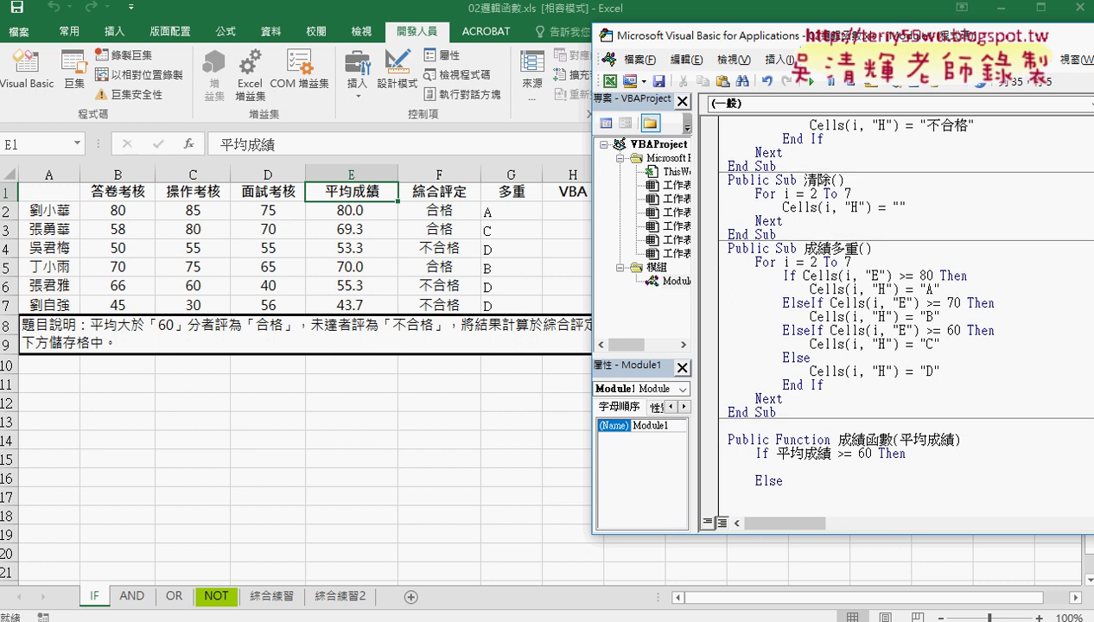
type("end i")
type("f")
key("Up")
left_click_drag(797, 508, 755, 509)
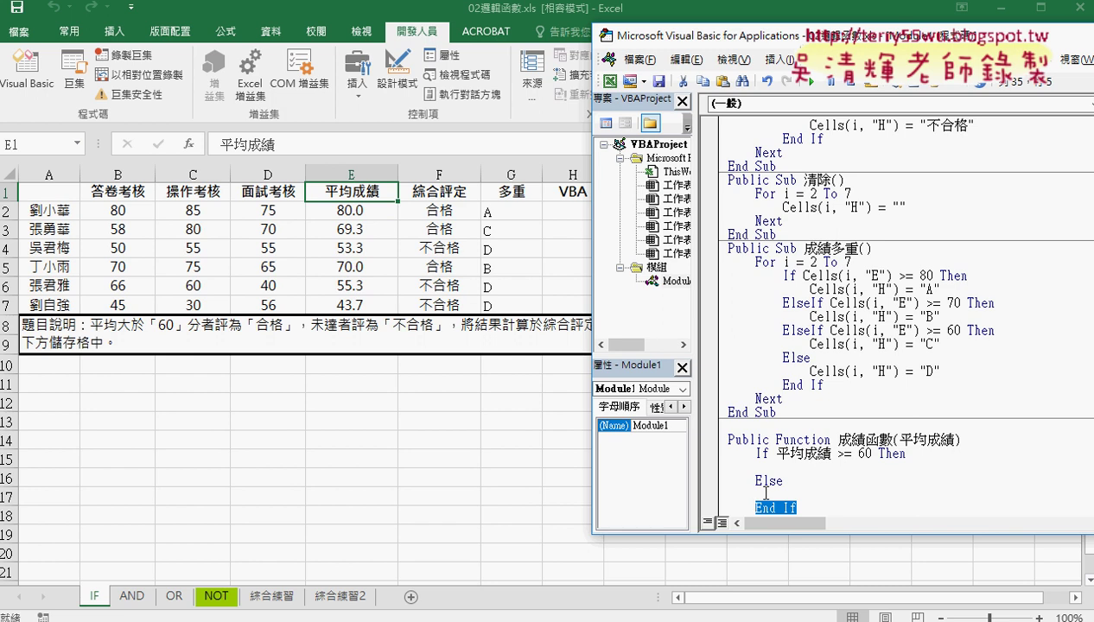
- Fill the If branch with 成績函數 = "合格"
left_click(785, 464)
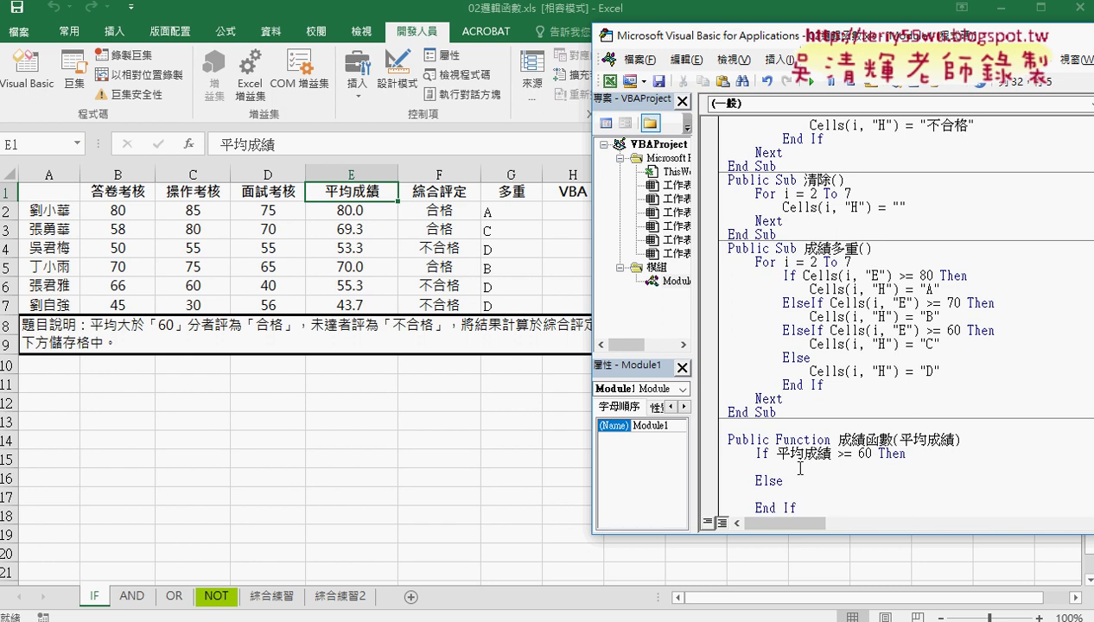
key("Tab")
double_click(877, 438)
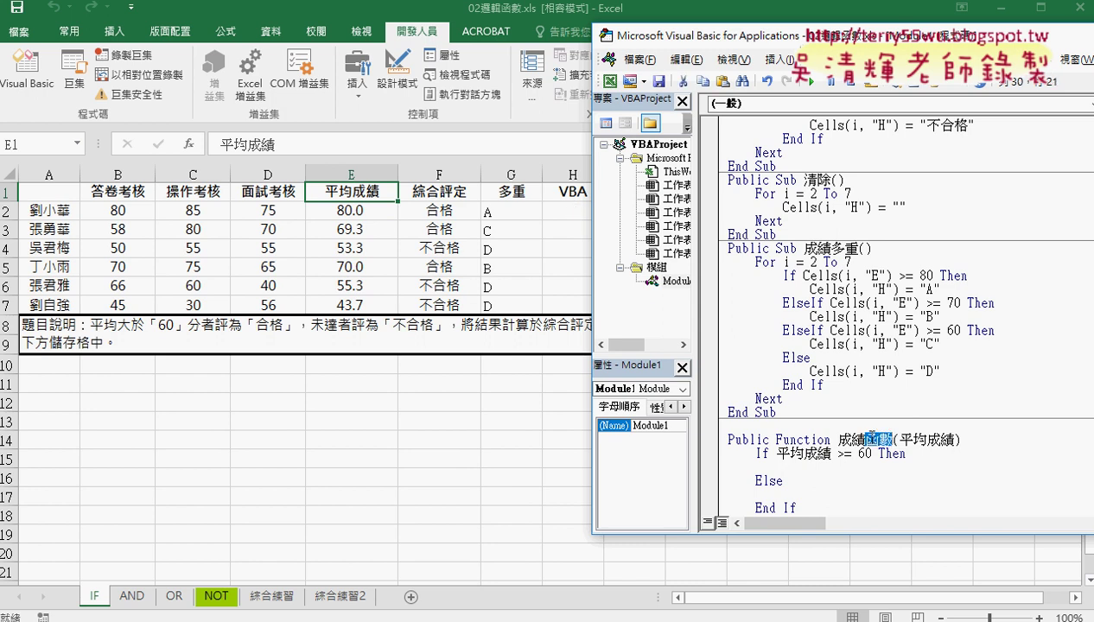
mouse_move(867, 436)
left_mouse_down()
mouse_move(831, 436)
mouse_move(818, 471)
left_mouse_up()
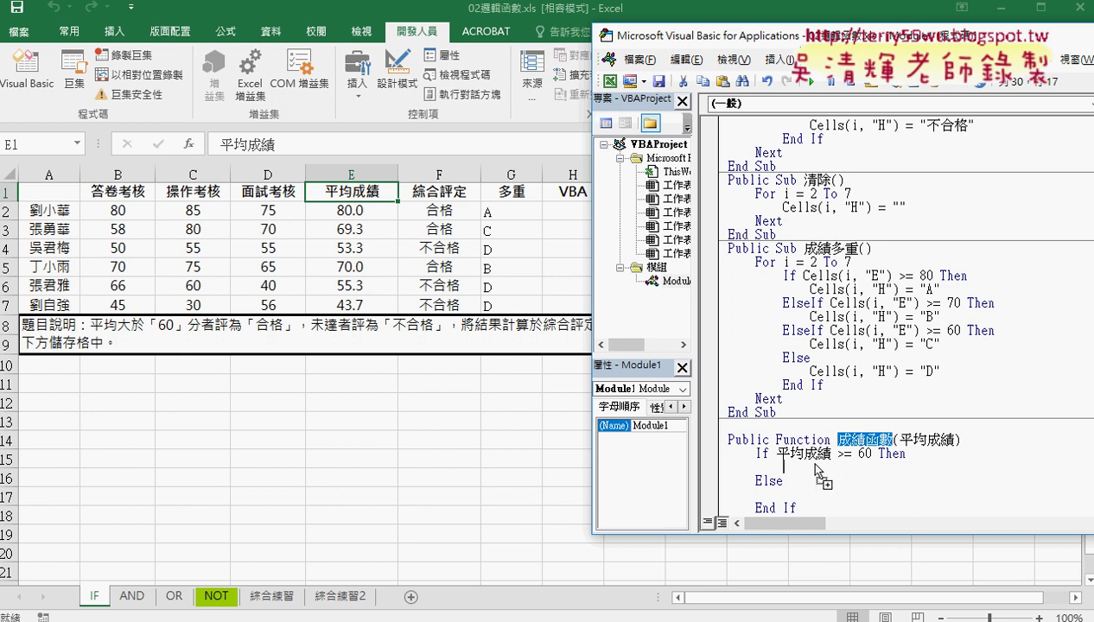
left_click_drag(817, 471, 818, 473)
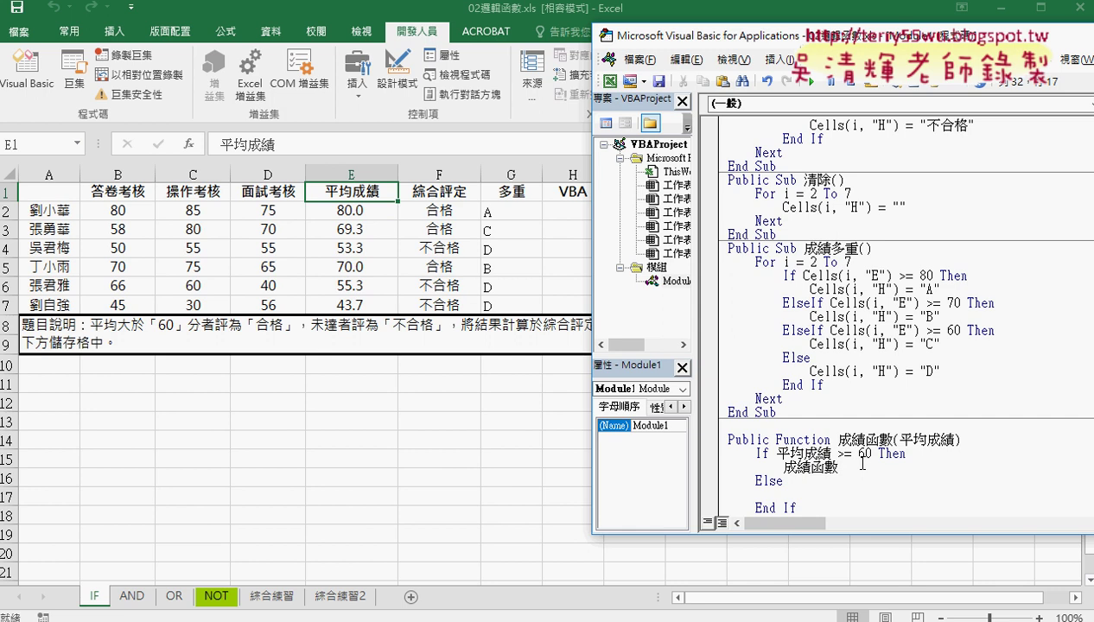
type("=\"")
left_click(848, 466)
type("和")
type("ㄉ")
type("ㄜˊ")
type("\"")
- Make the Else branch return "不合格" and enlarge the code window to show End Function
mouse_move(885, 467)
left_mouse_down()
mouse_move(757, 472)
mouse_move(770, 498)
left_mouse_up()
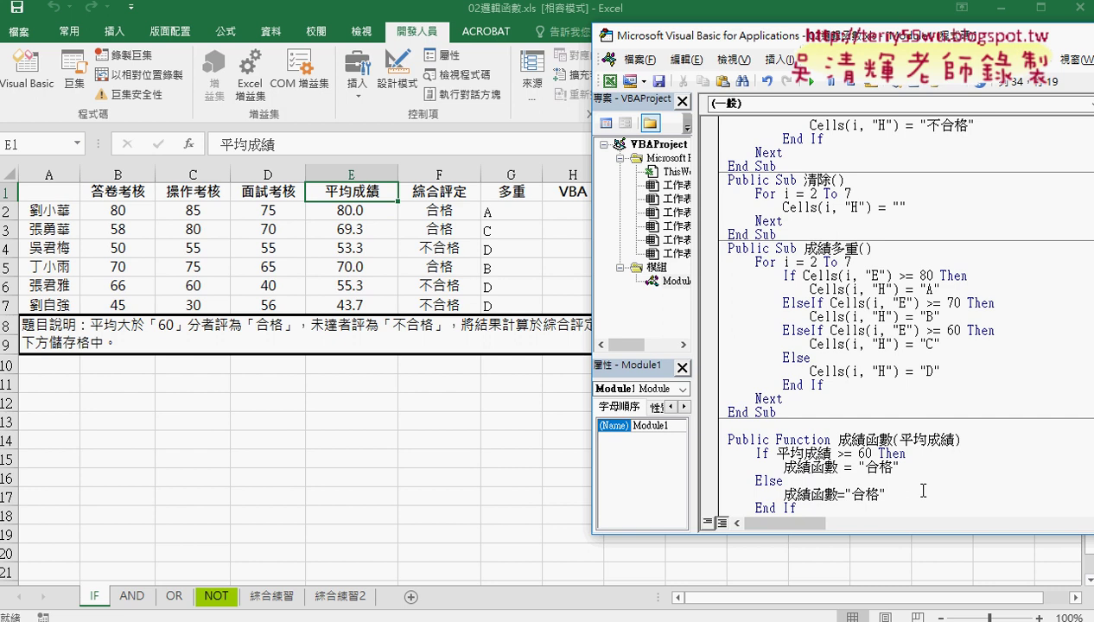
key("BackSpace")
type("ㄆ")
type("ㄨ")
type("ˋ")
type("合")
left_click_drag(856, 533, 856, 589)
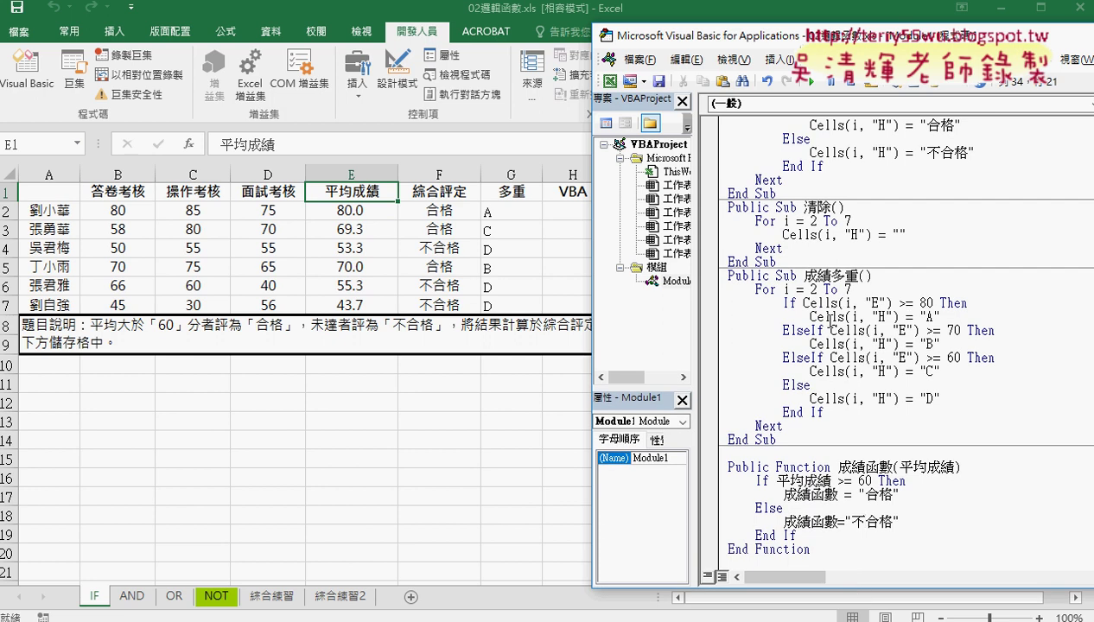
- Cut the 成績函數 function and paste it right after the 成績 Sub's End Sub
mouse_move(810, 549)
left_mouse_down()
mouse_move(735, 504)
mouse_move(728, 467)
left_mouse_up()
right_click(748, 489)
left_click(799, 208)
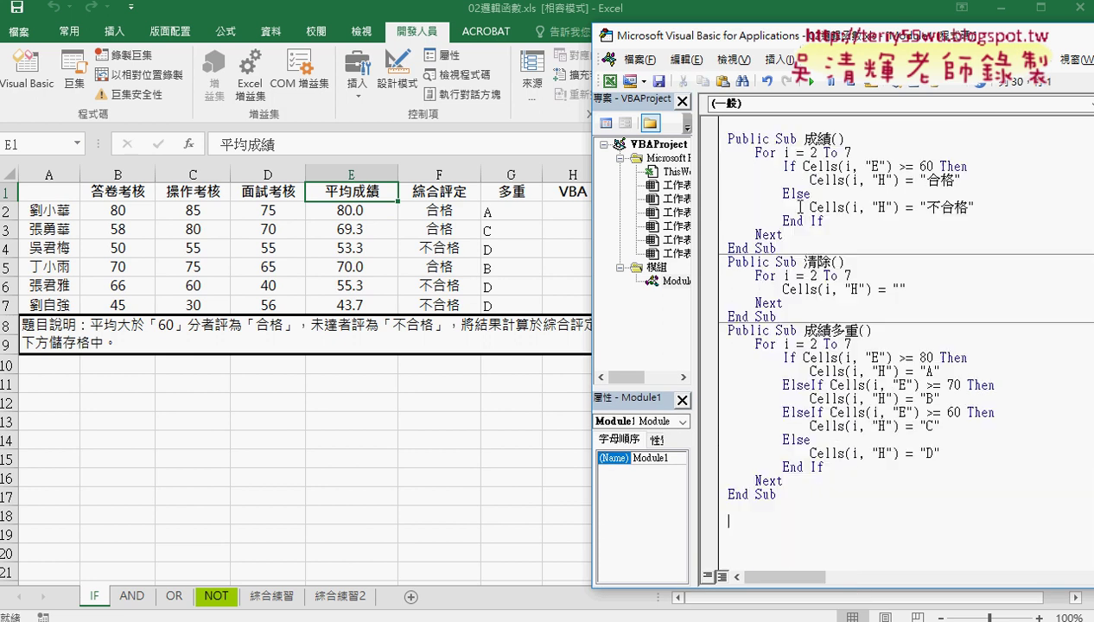
left_click(812, 248)
key("Return")
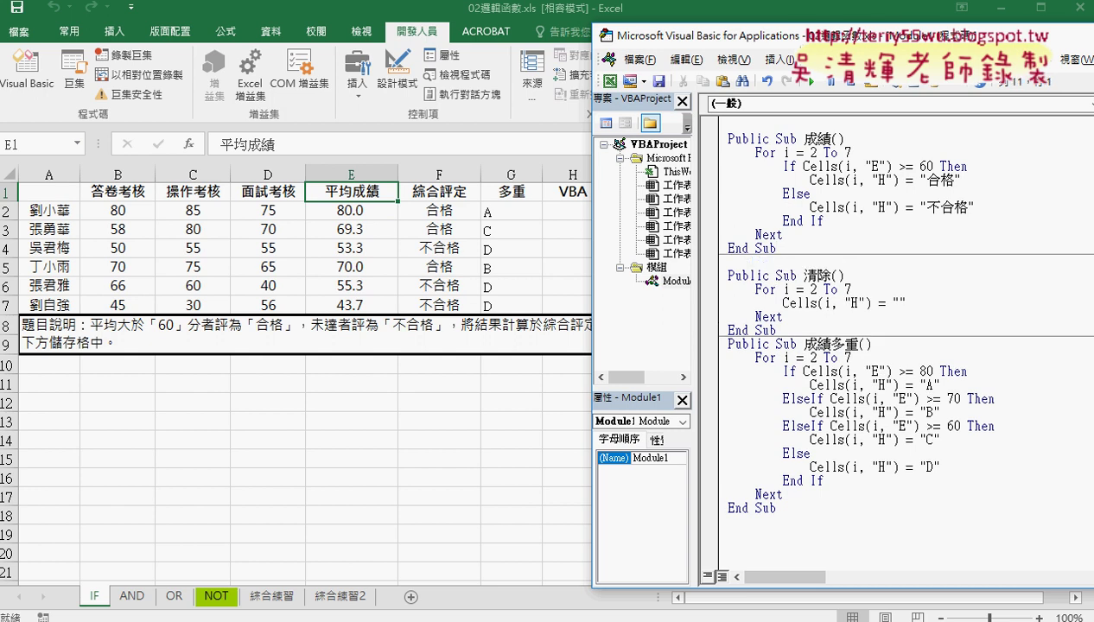
key("ctrl+v")
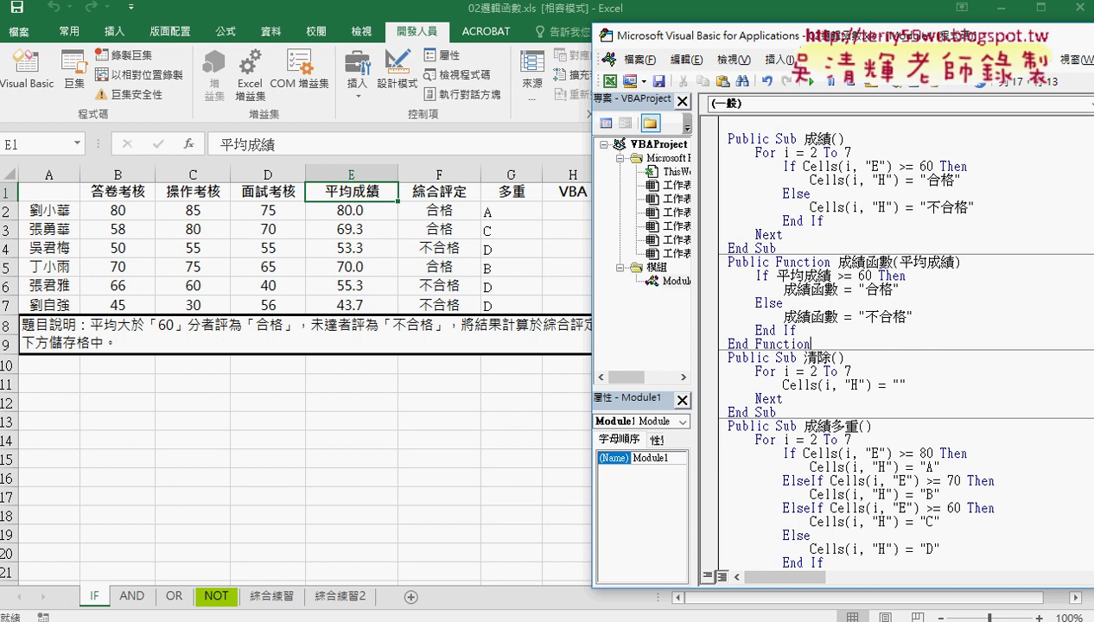
left_click_drag(763, 36, 689, 31)
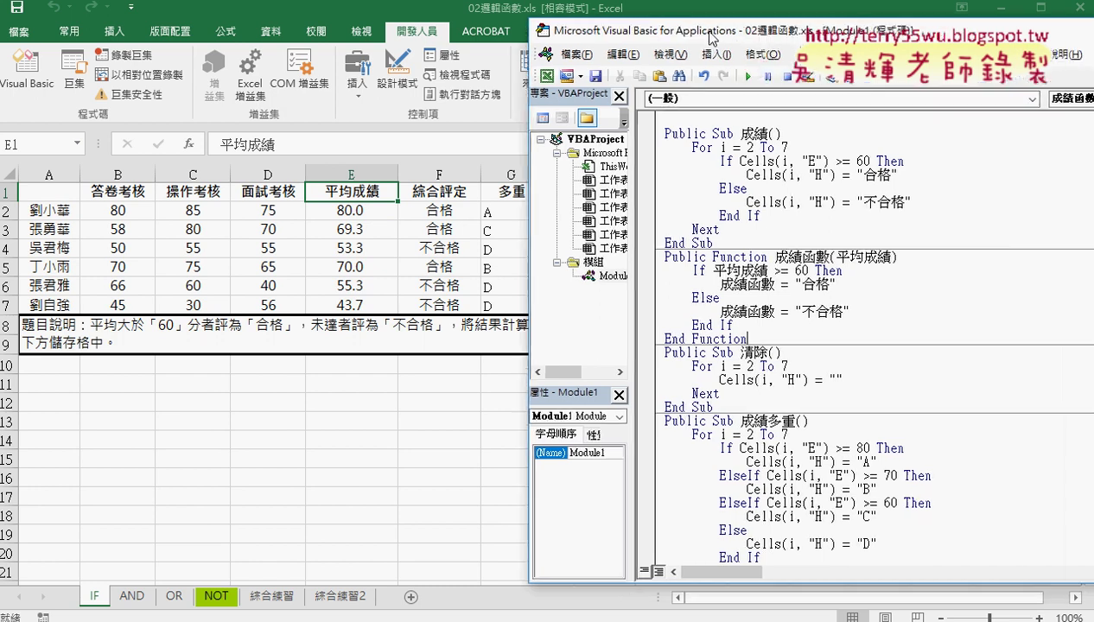
left_click(793, 219)
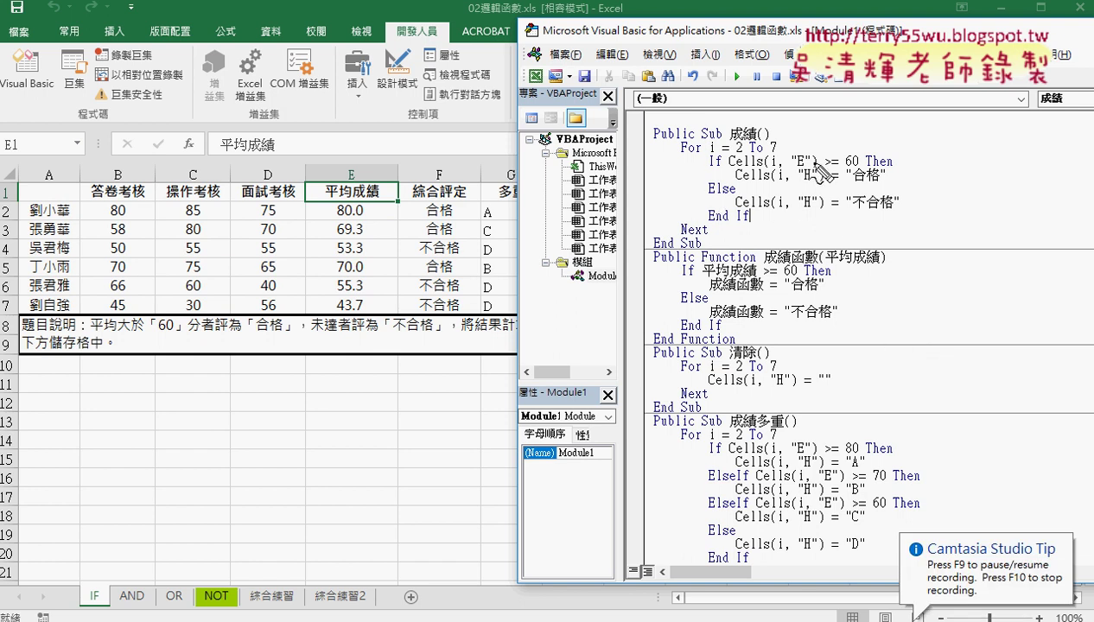
left_click_drag(818, 163, 740, 164)
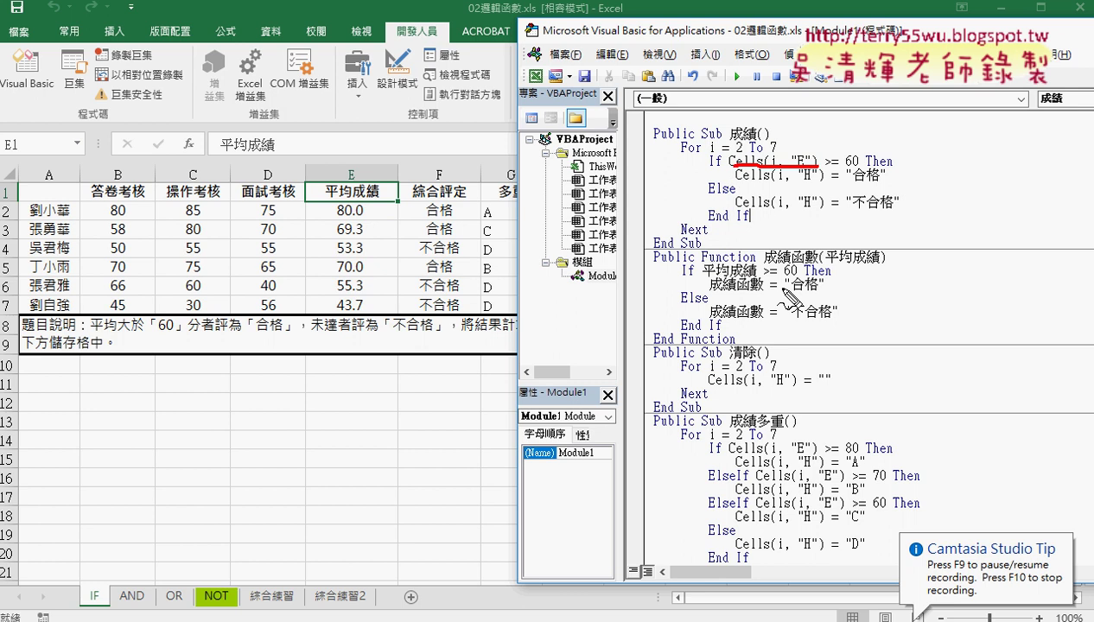
left_click_drag(763, 276, 707, 278)
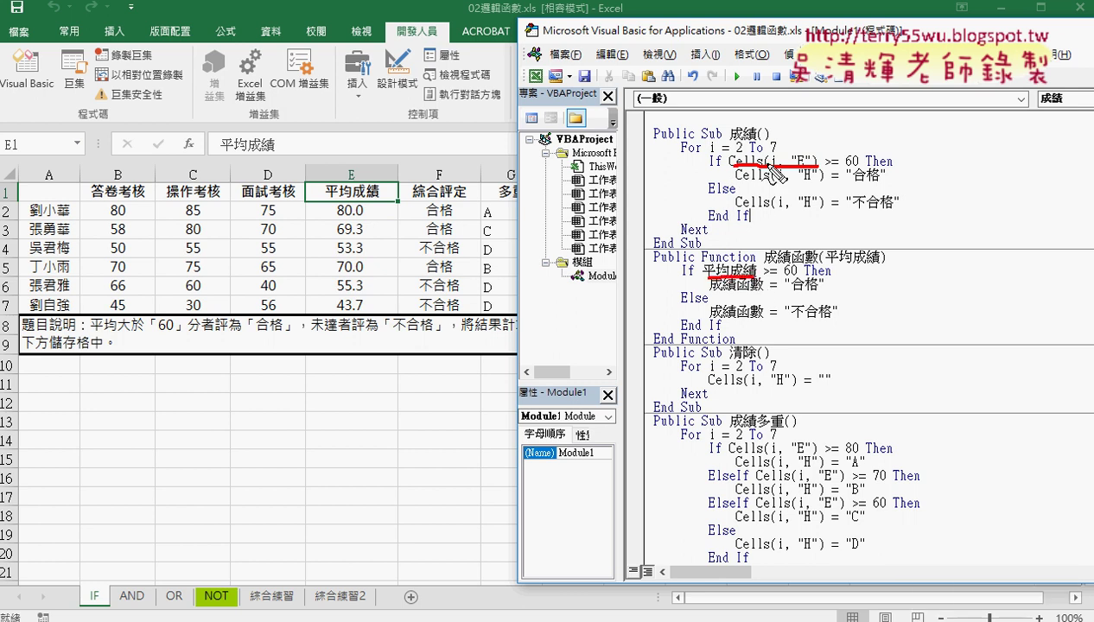
mouse_move(367, 219)
left_mouse_down()
mouse_move(357, 227)
mouse_move(726, 153)
left_mouse_up()
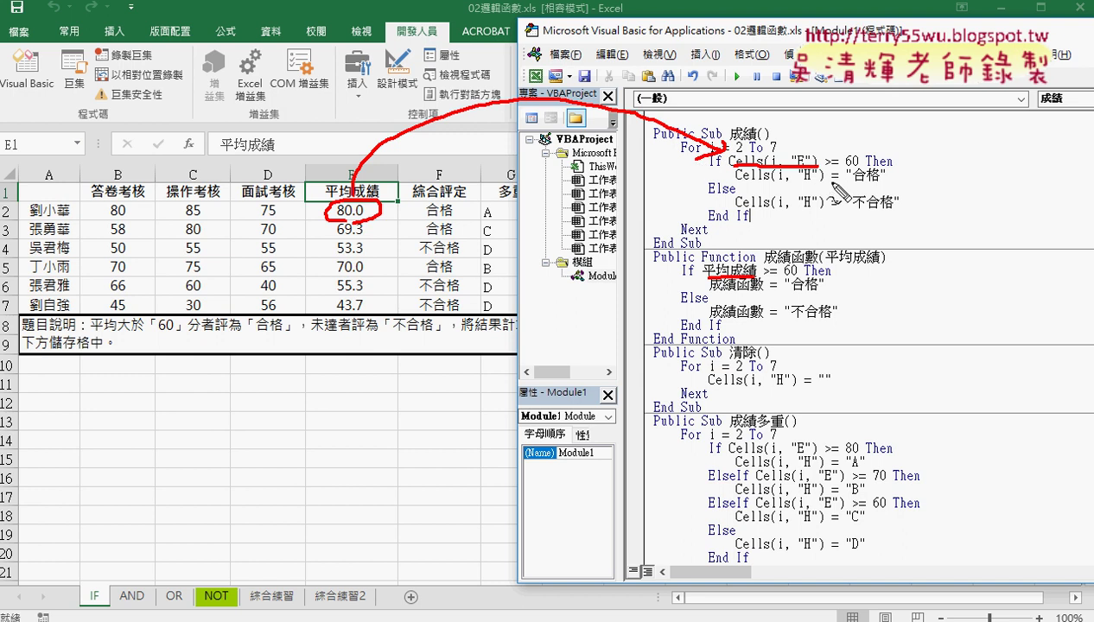
left_click_drag(827, 181, 736, 182)
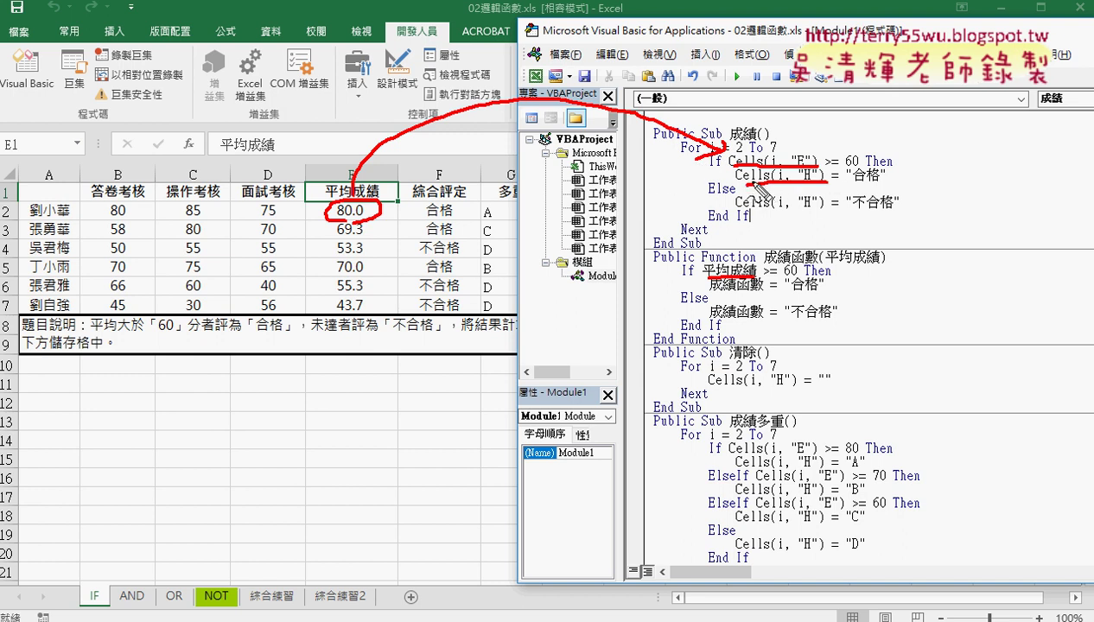
left_click_drag(742, 160, 557, 175)
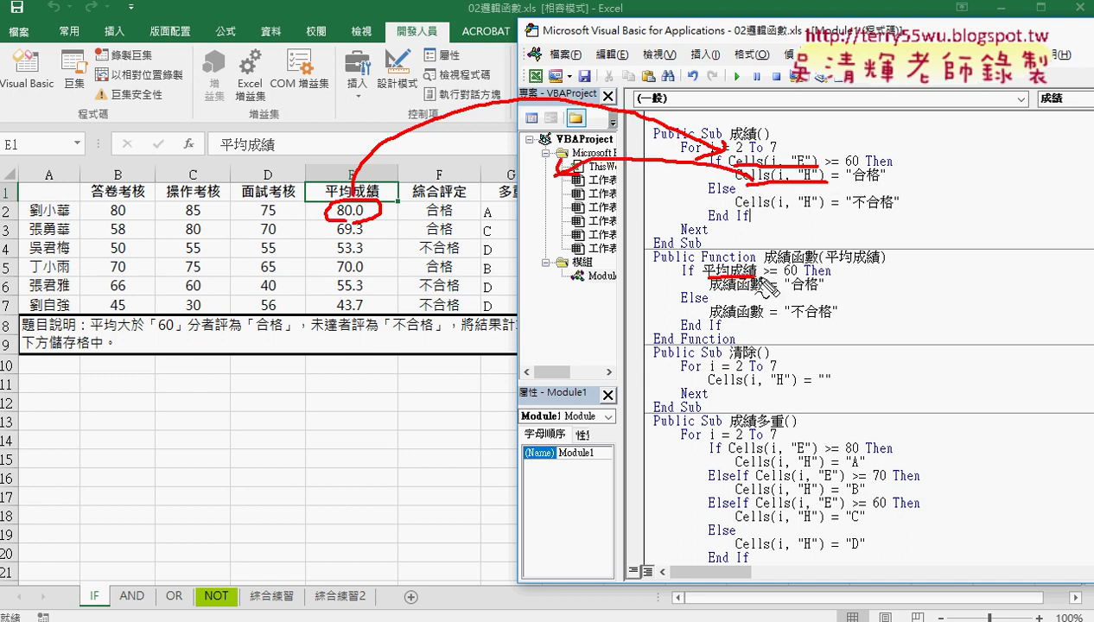
left_click_drag(885, 265, 817, 266)
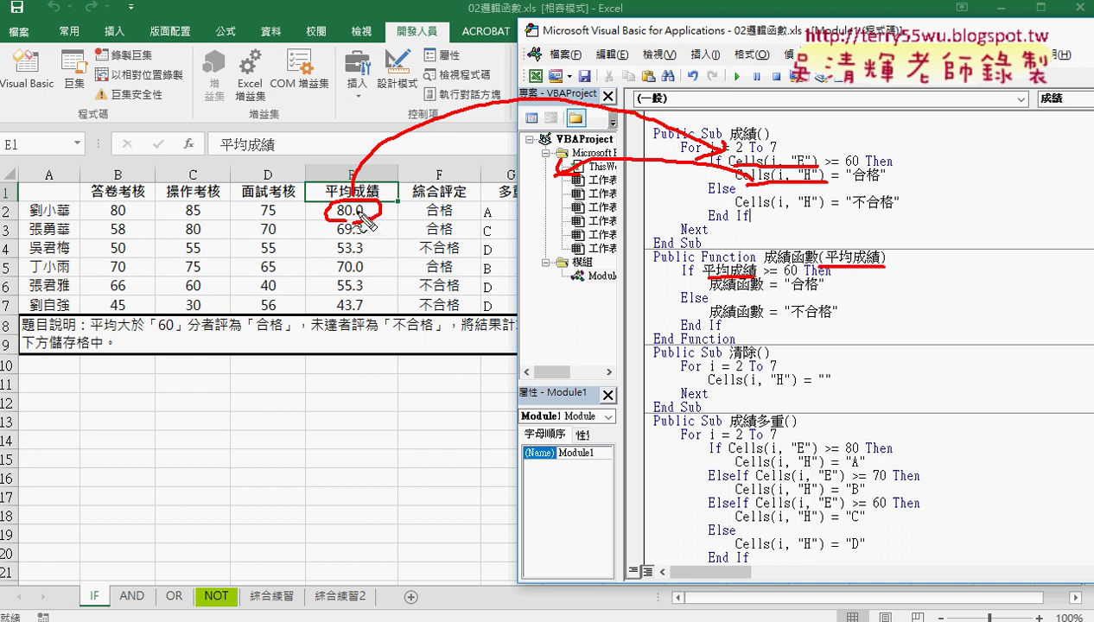
left_click_drag(383, 210, 852, 245)
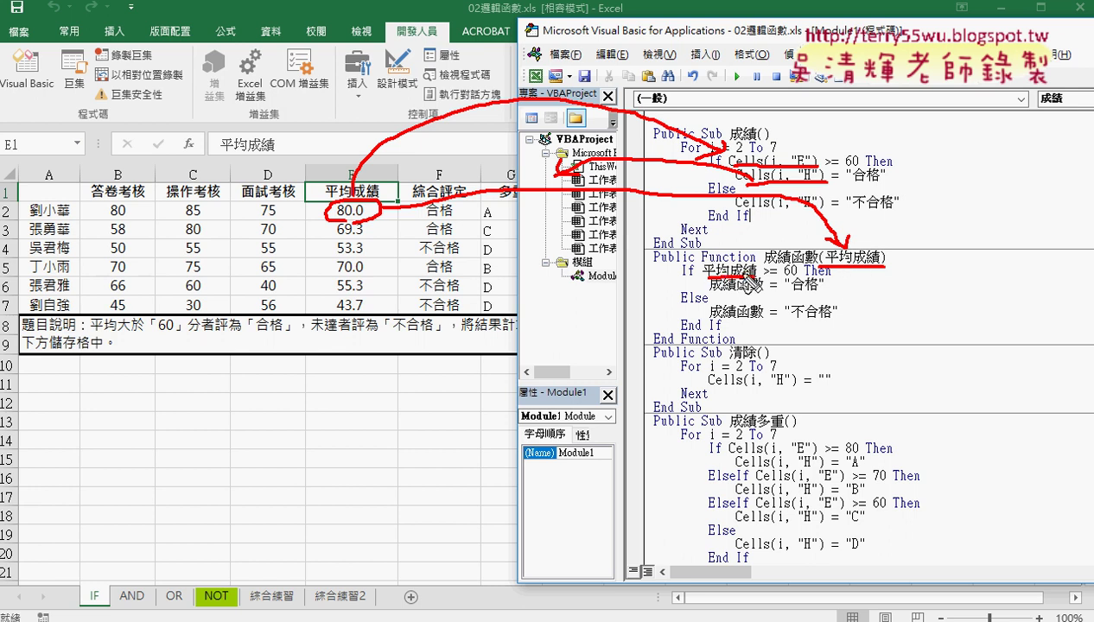
left_click_drag(766, 288, 698, 302)
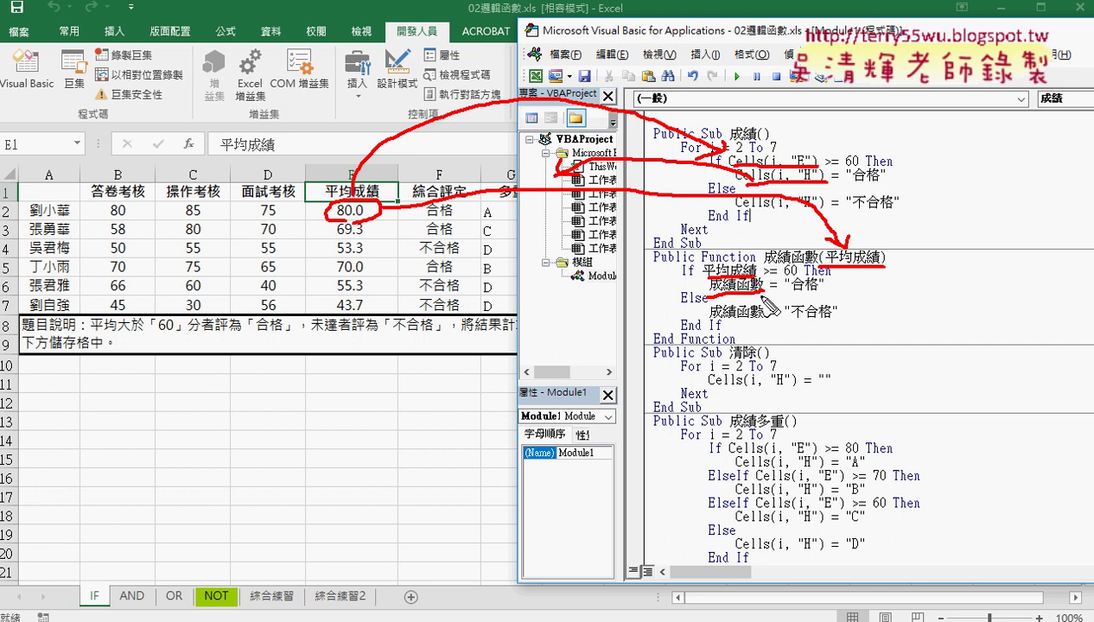
mouse_move(825, 266)
left_mouse_down()
mouse_move(764, 267)
mouse_move(821, 255)
mouse_move(761, 298)
mouse_move(748, 285)
left_mouse_up()
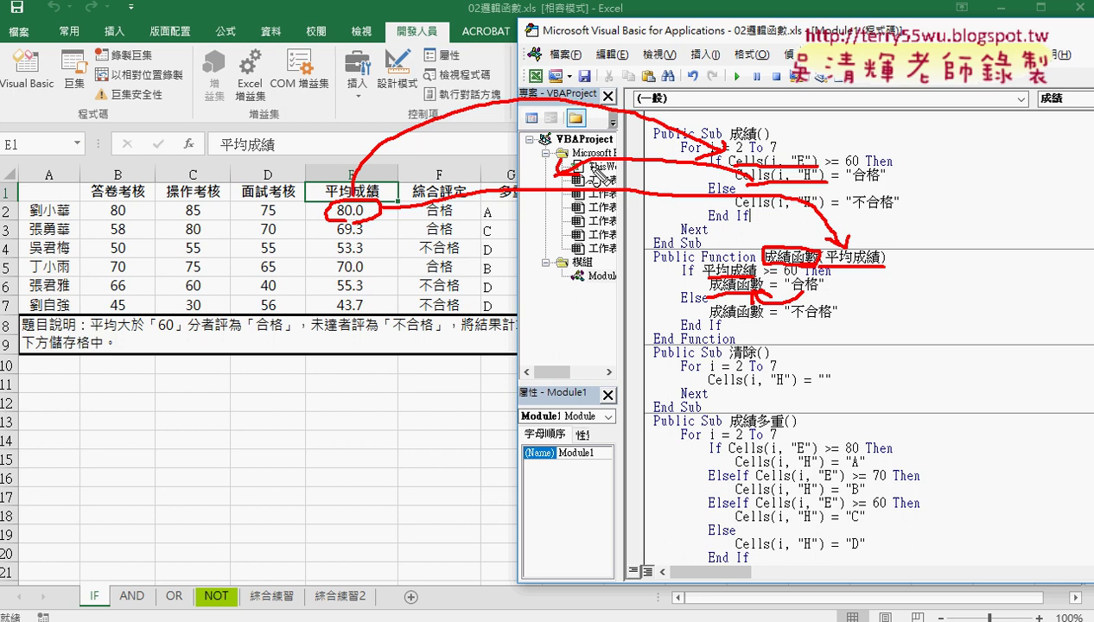
key("Escape")
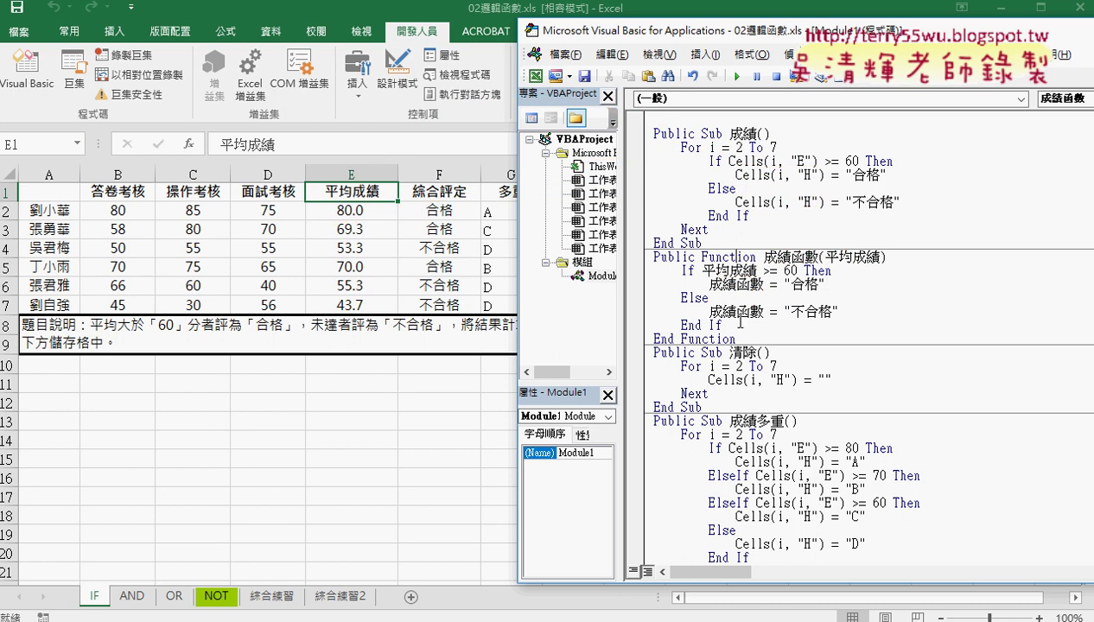
- Delete then restore the 成績 Sub and 成績函數 code, and go back to cell H2
mouse_move(735, 339)
left_mouse_down()
mouse_move(701, 311)
mouse_move(620, 128)
left_mouse_up()
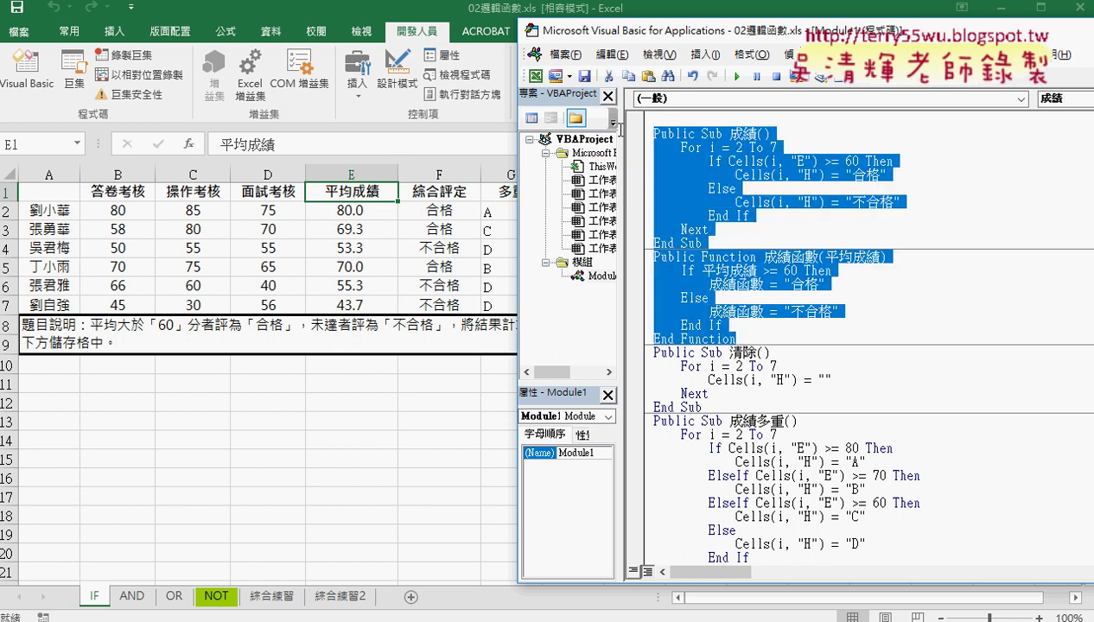
key("Delete")
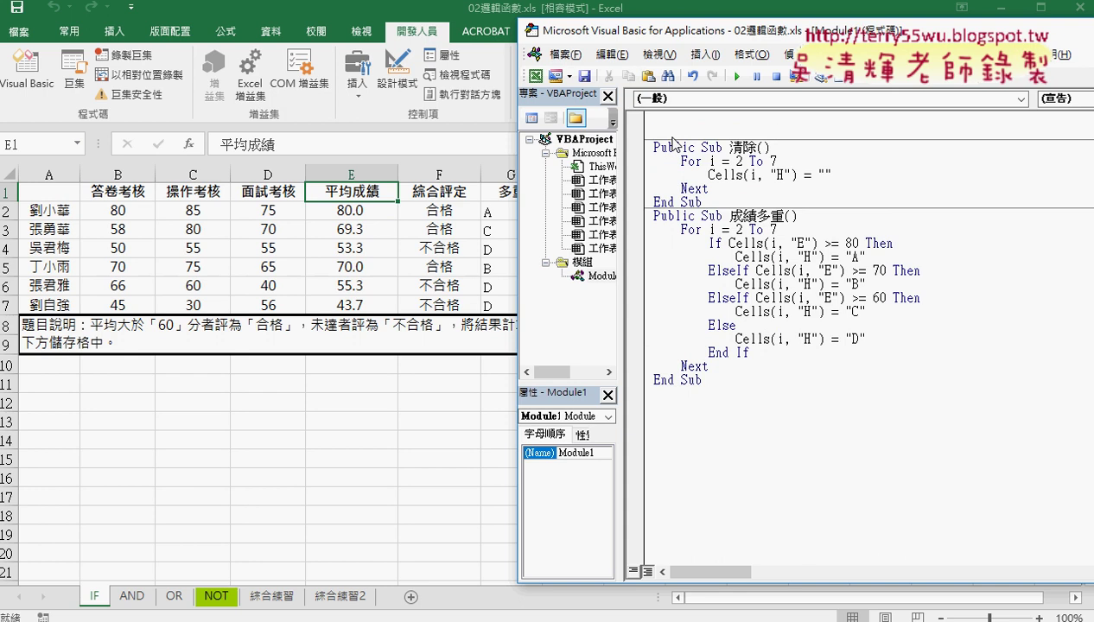
key("ctrl+z")
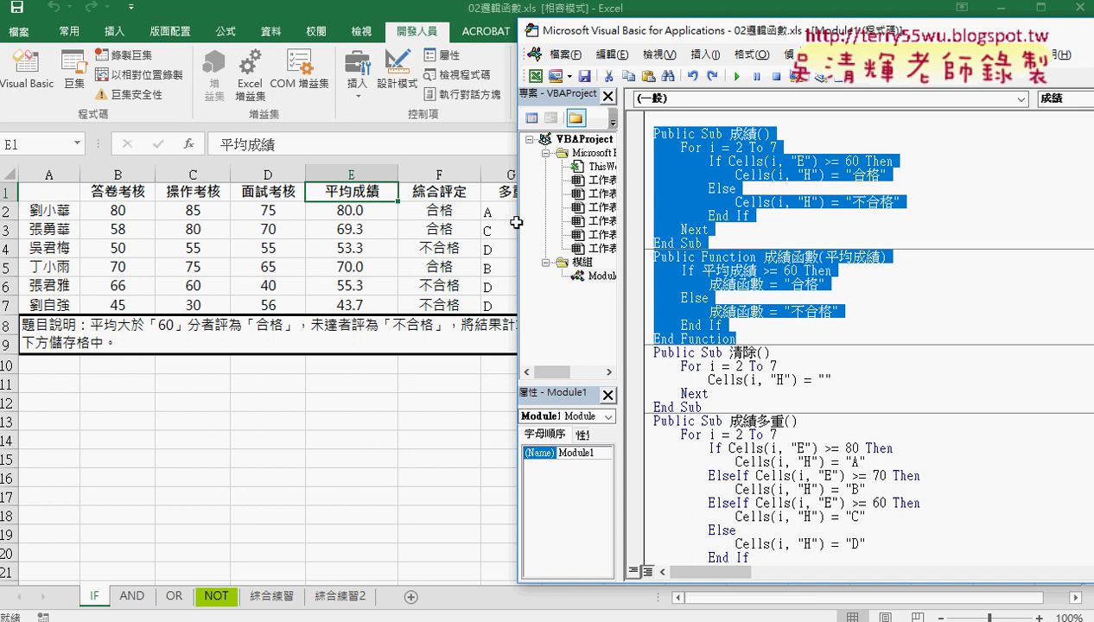
left_click(495, 209)
left_click(580, 220)
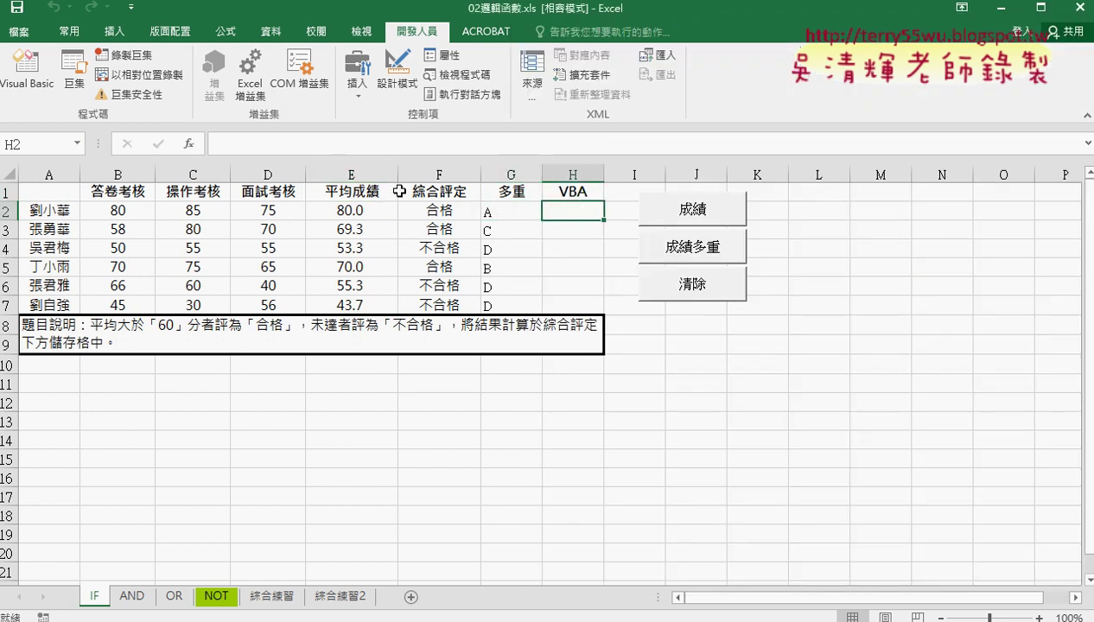
- Enter =成績函數(E2) in H2 from the 使用者定義 category, giving 合格
left_click(188, 143)
left_click(927, 193)
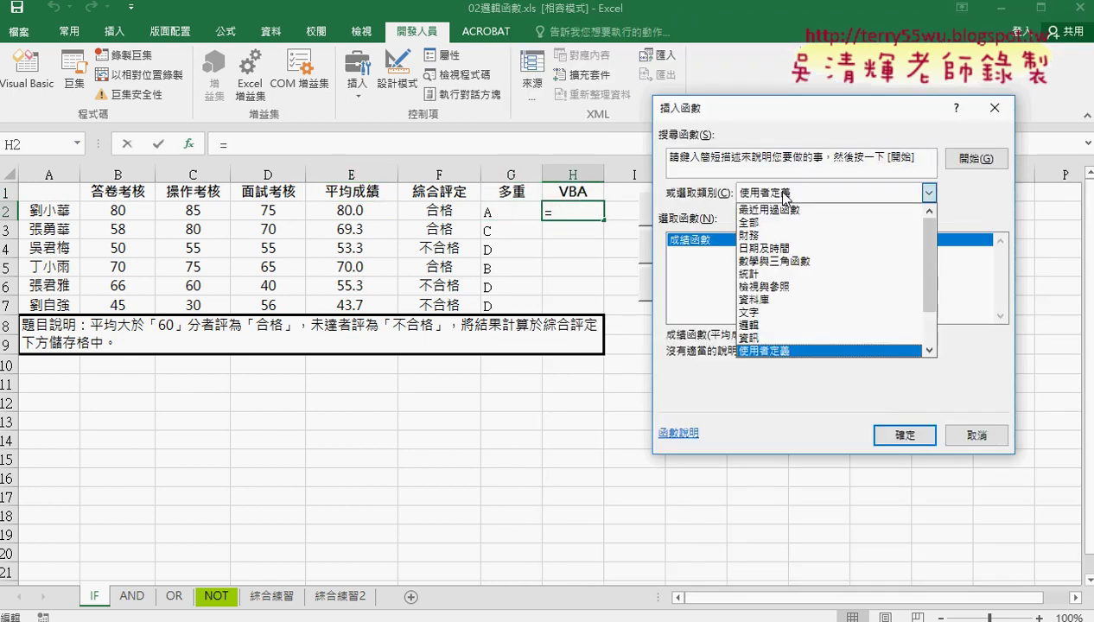
left_click(688, 245)
left_click(904, 435)
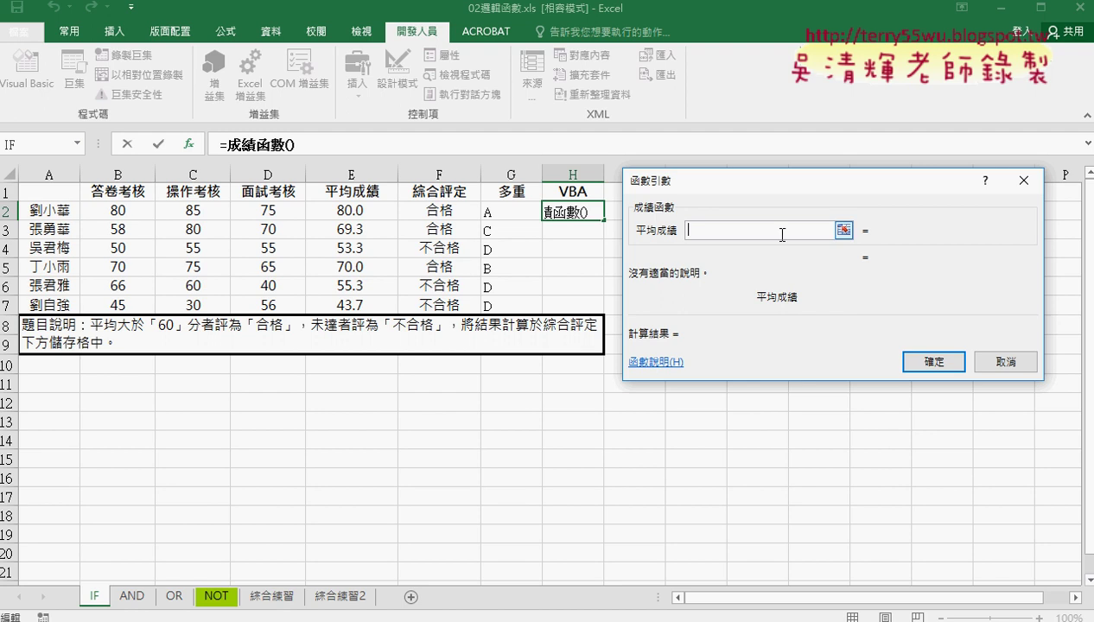
left_click(363, 209)
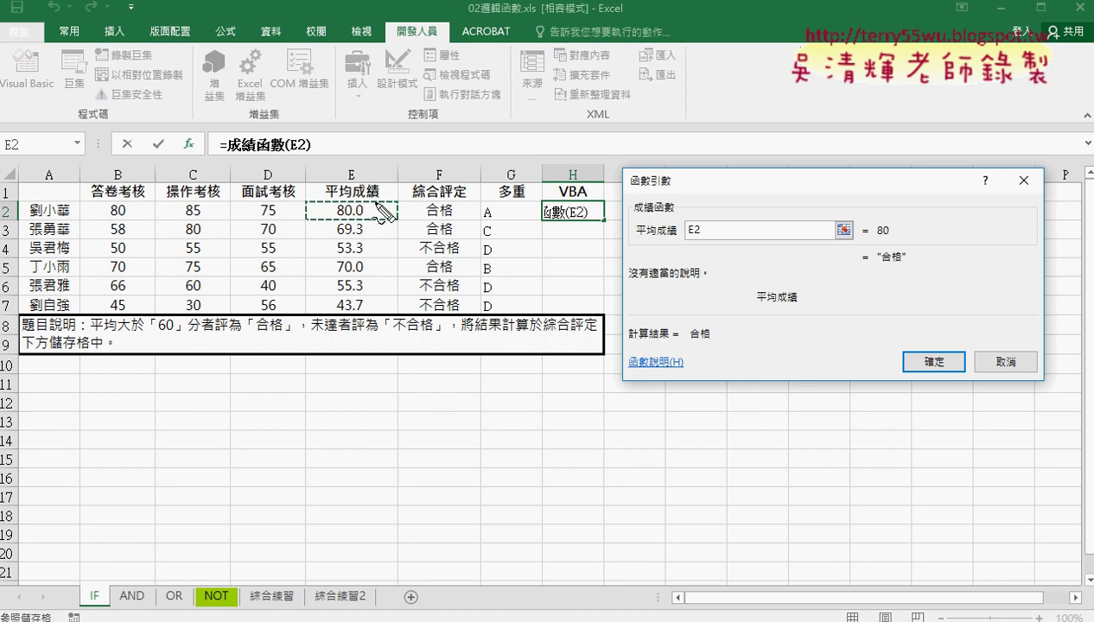
left_click_drag(894, 276, 921, 285)
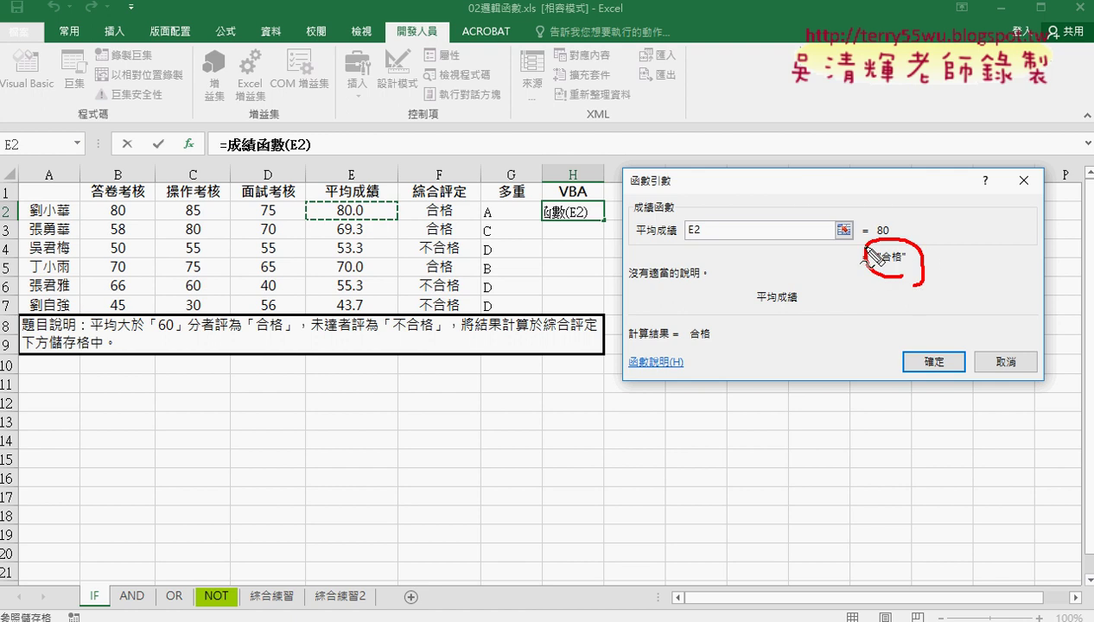
left_click_drag(682, 212, 681, 202)
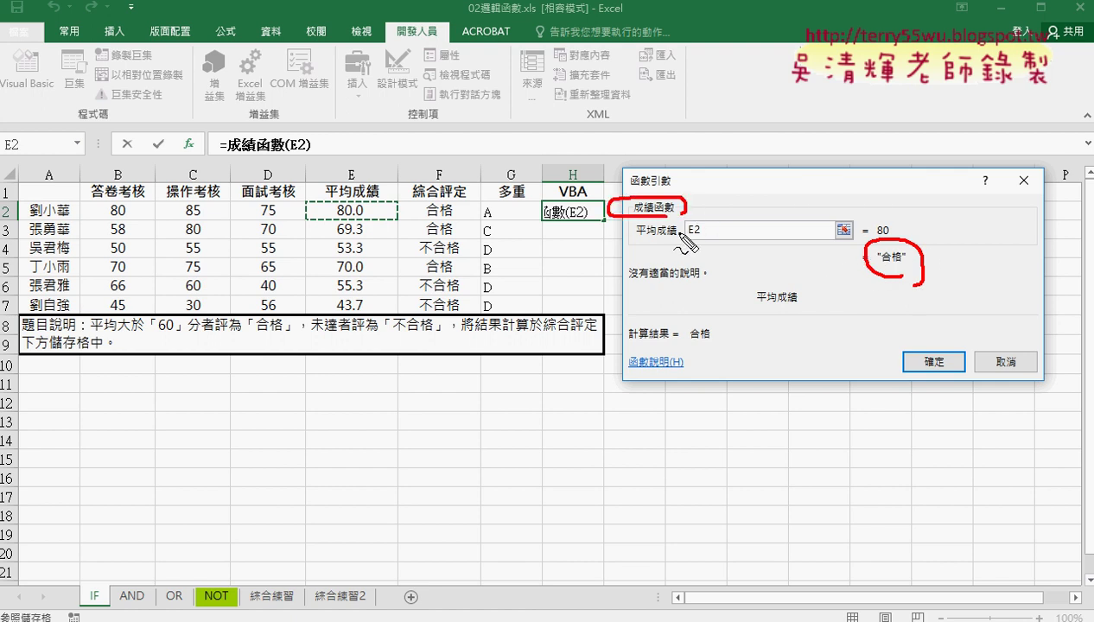
mouse_move(602, 221)
left_mouse_down()
mouse_move(572, 223)
mouse_move(603, 206)
left_mouse_up()
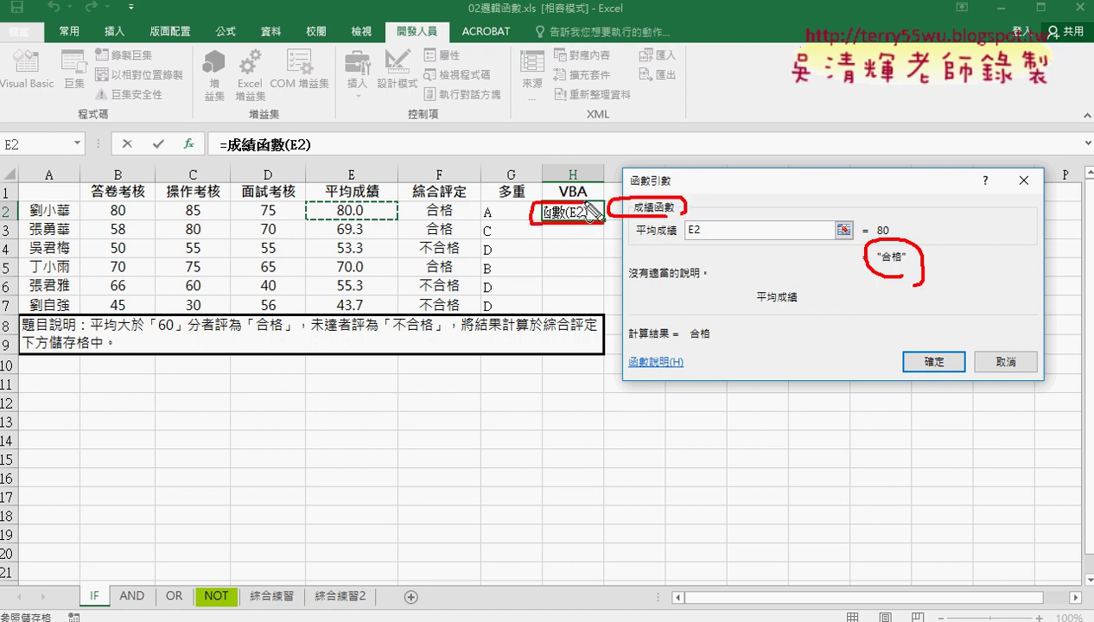
left_click_drag(867, 268, 610, 244)
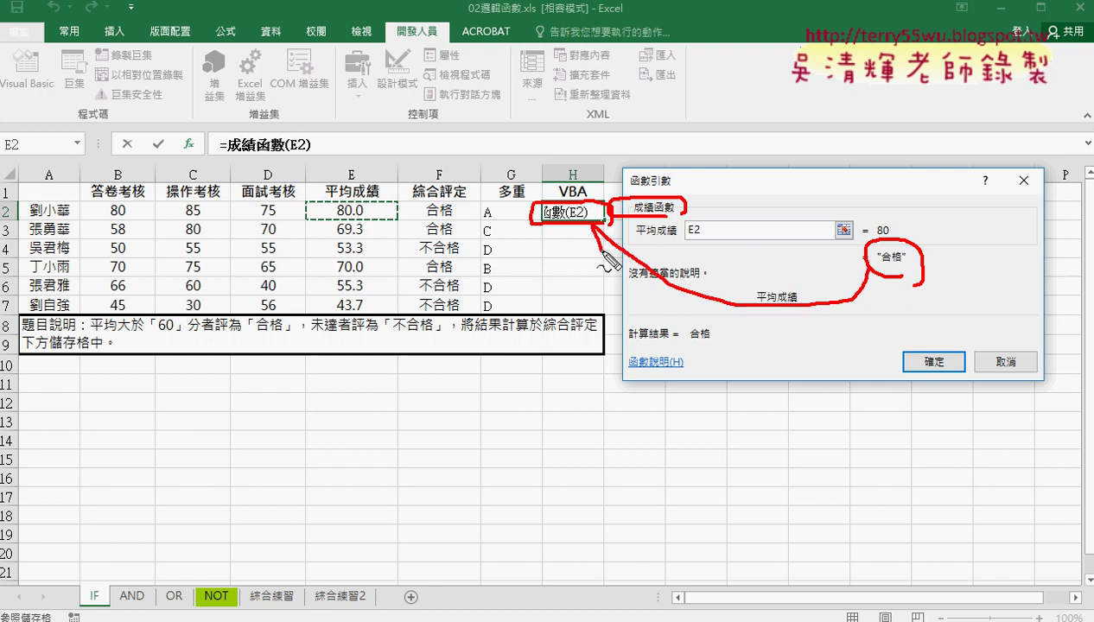
key("Escape")
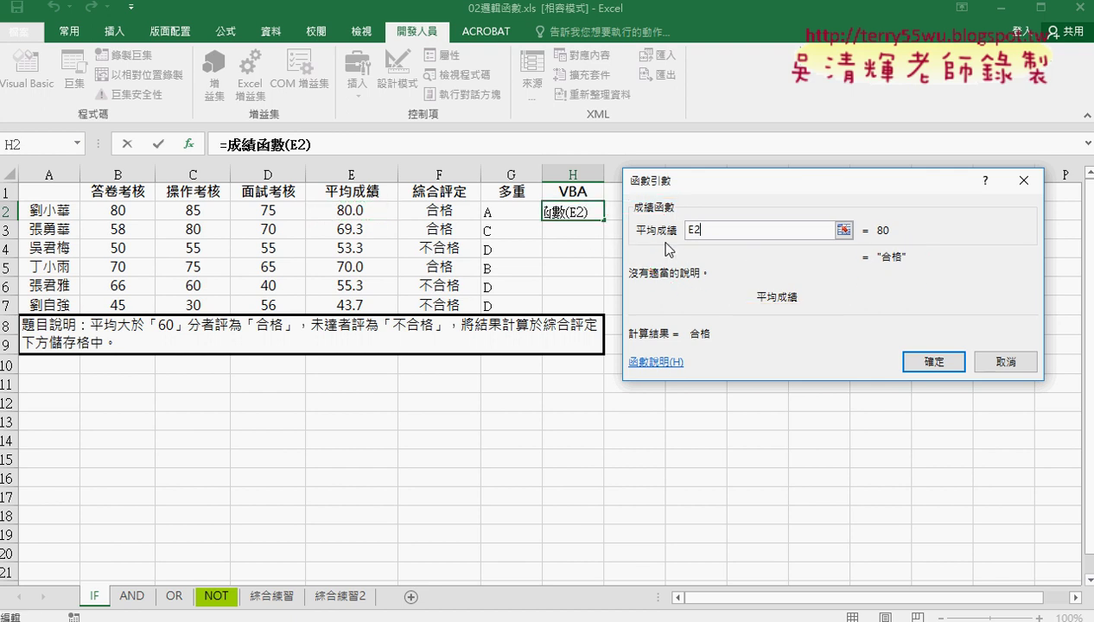
left_click(916, 361)
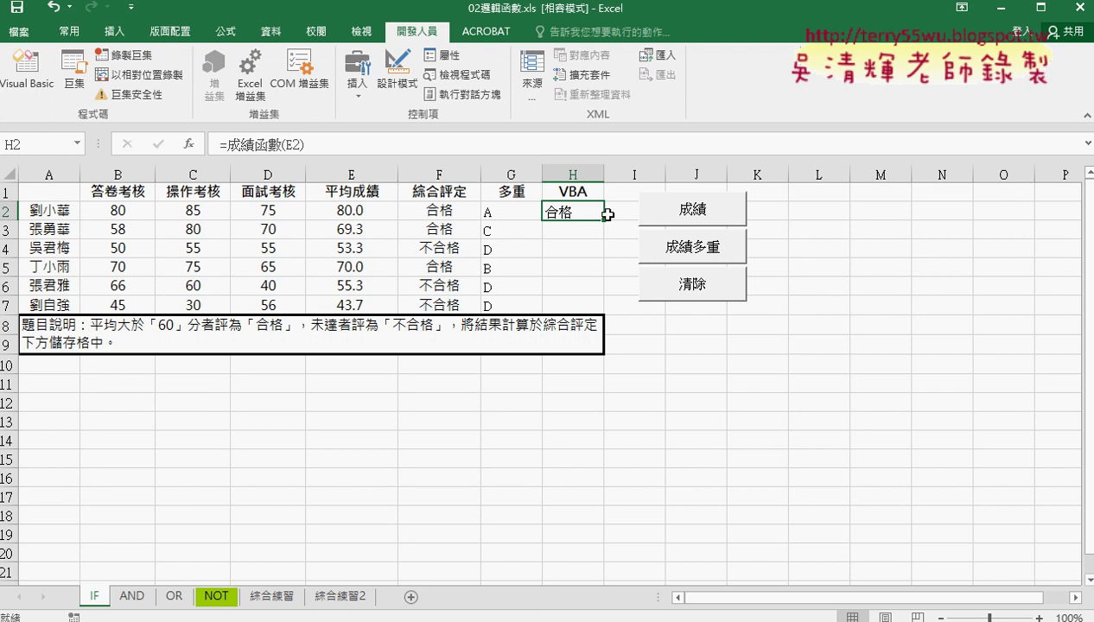
- Try filling the H2 formula down column H, undoing it after the merged-cell warning
left_click_drag(604, 220, 596, 312)
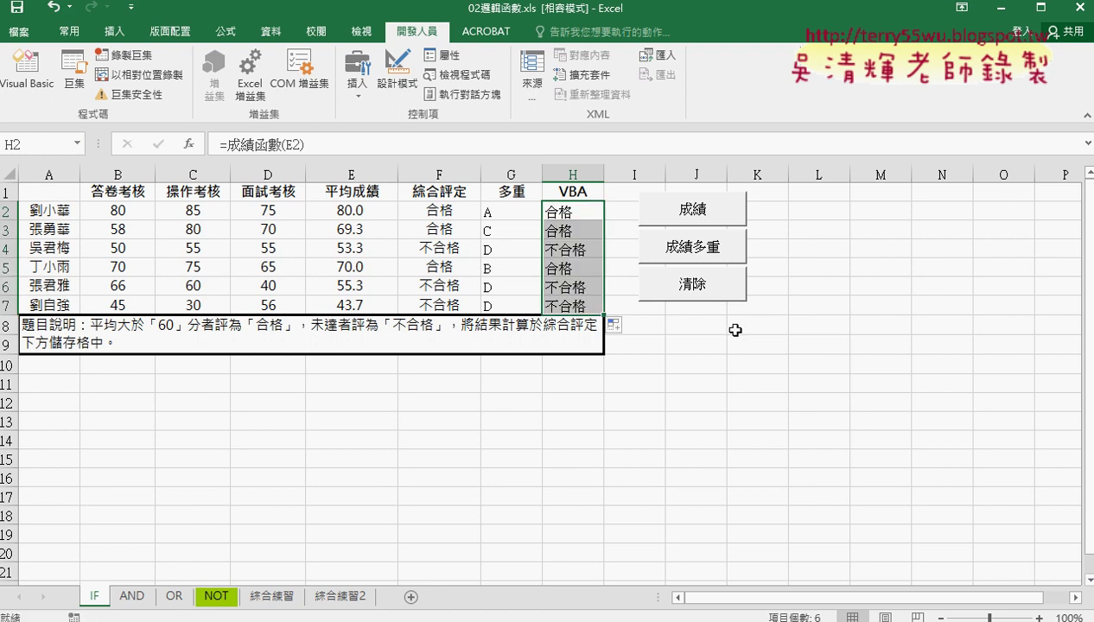
key("ctrl+z")
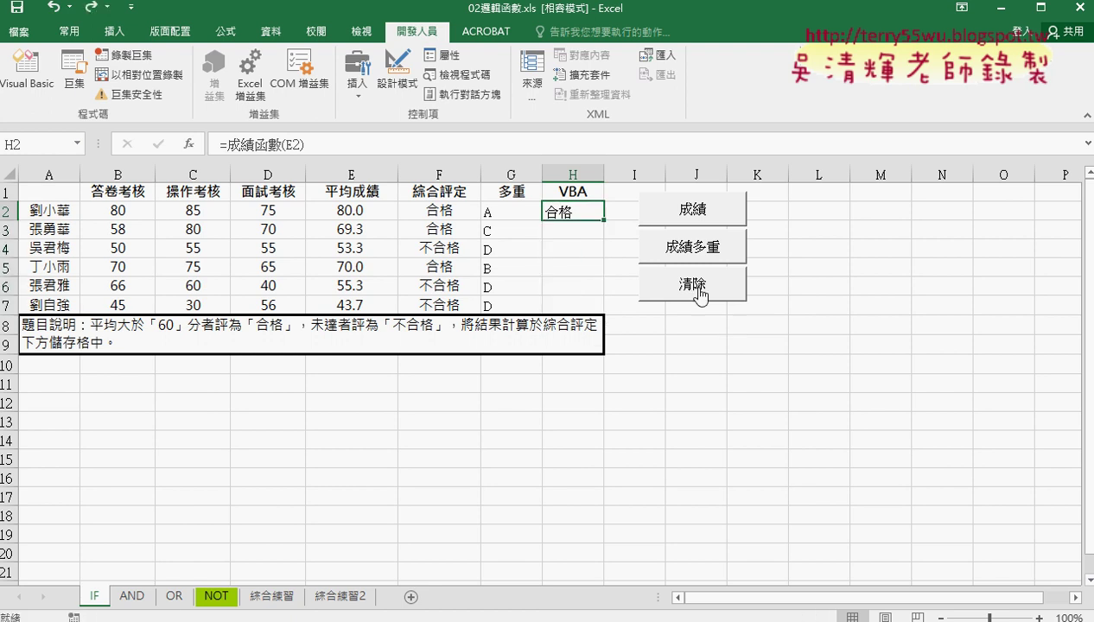
left_click_drag(607, 222, 605, 344)
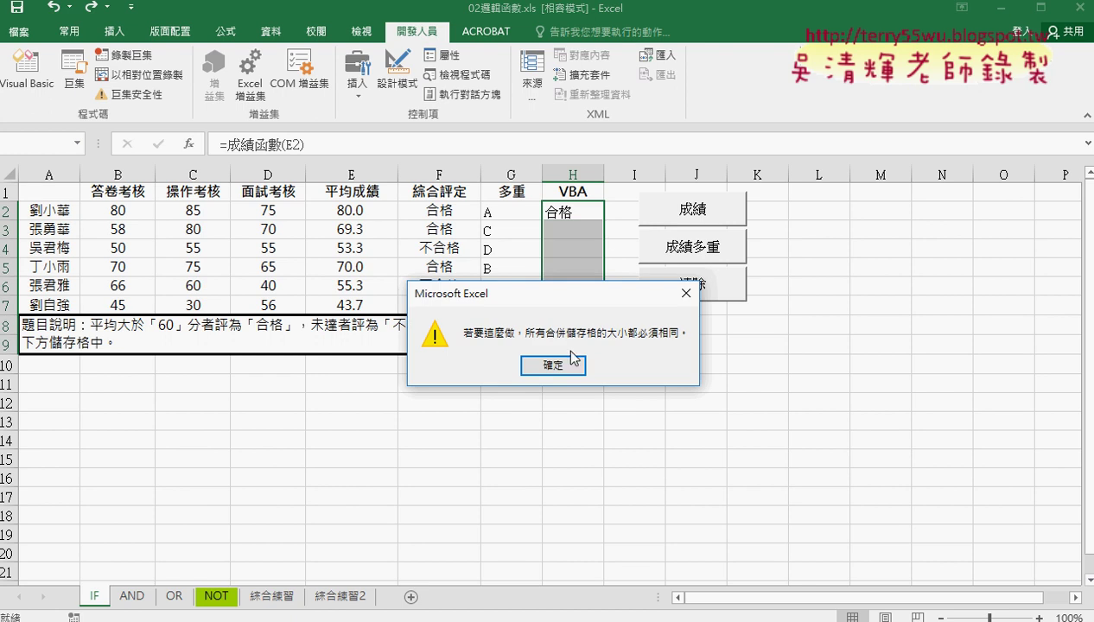
left_click(490, 359)
- Insert a blank row 8, pushing the 題目說明 box down to rows 9–10
left_click(10, 325)
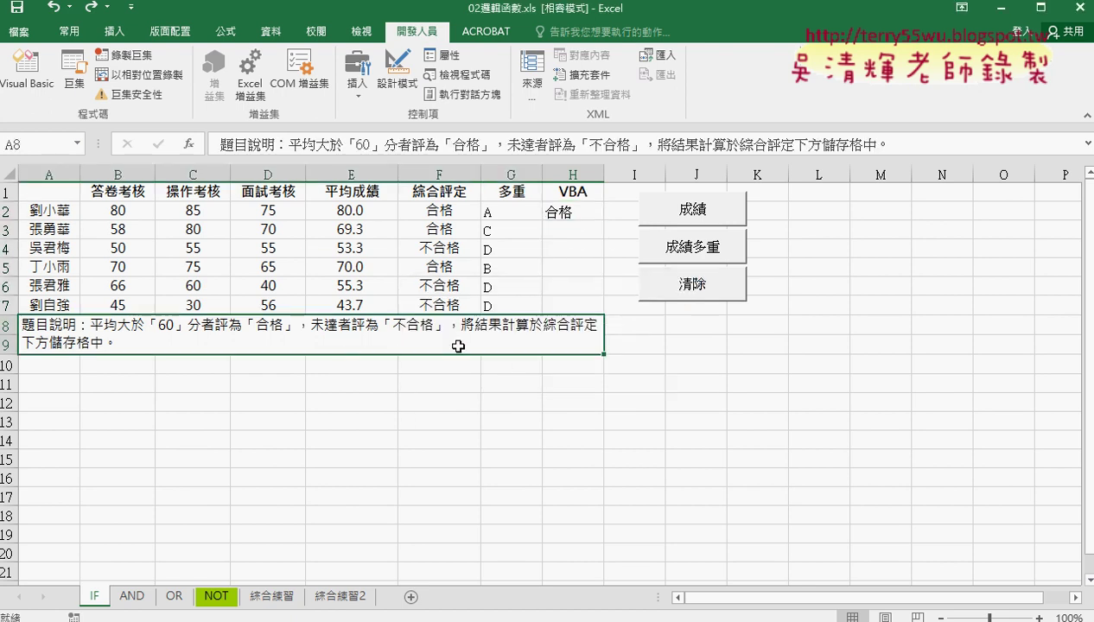
right_click(11, 325)
key("Escape")
left_click(5, 325)
right_click(7, 325)
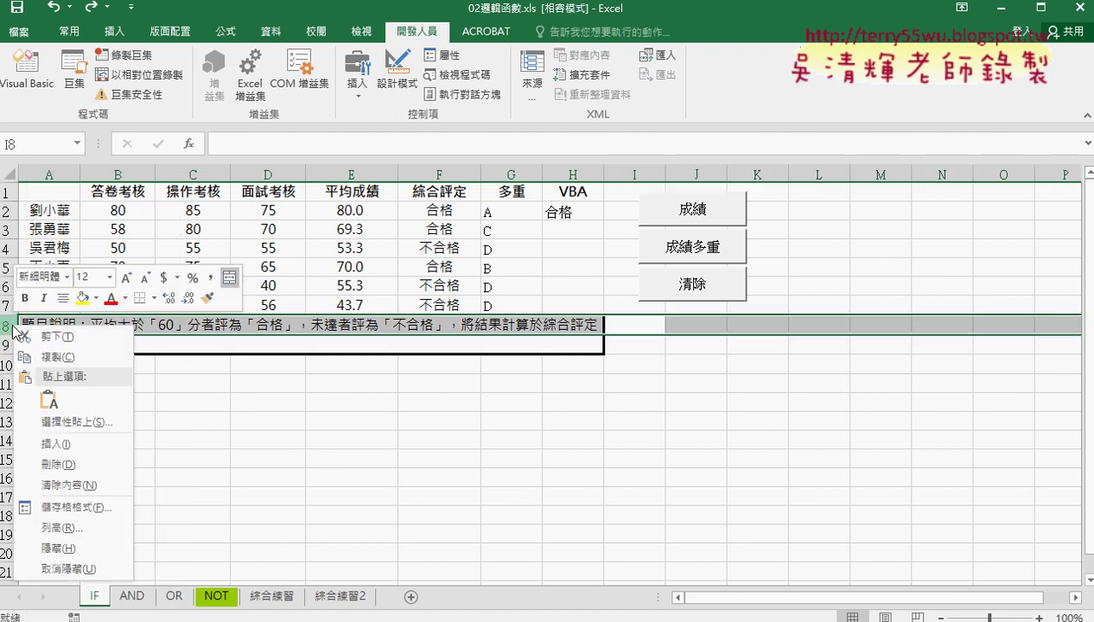
left_click(61, 436)
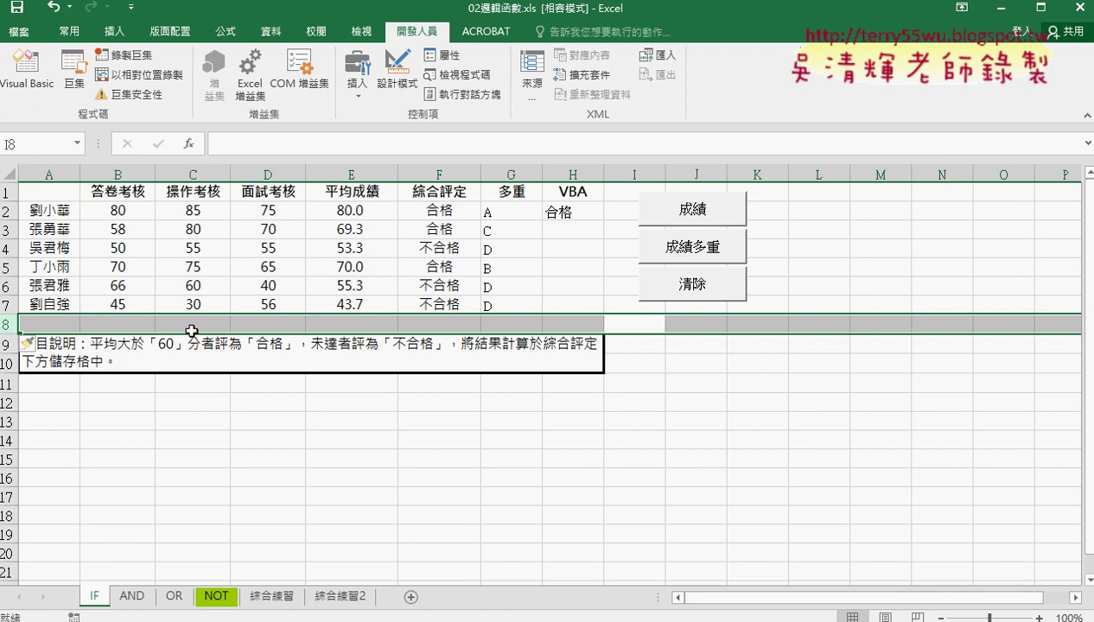
left_click(561, 210)
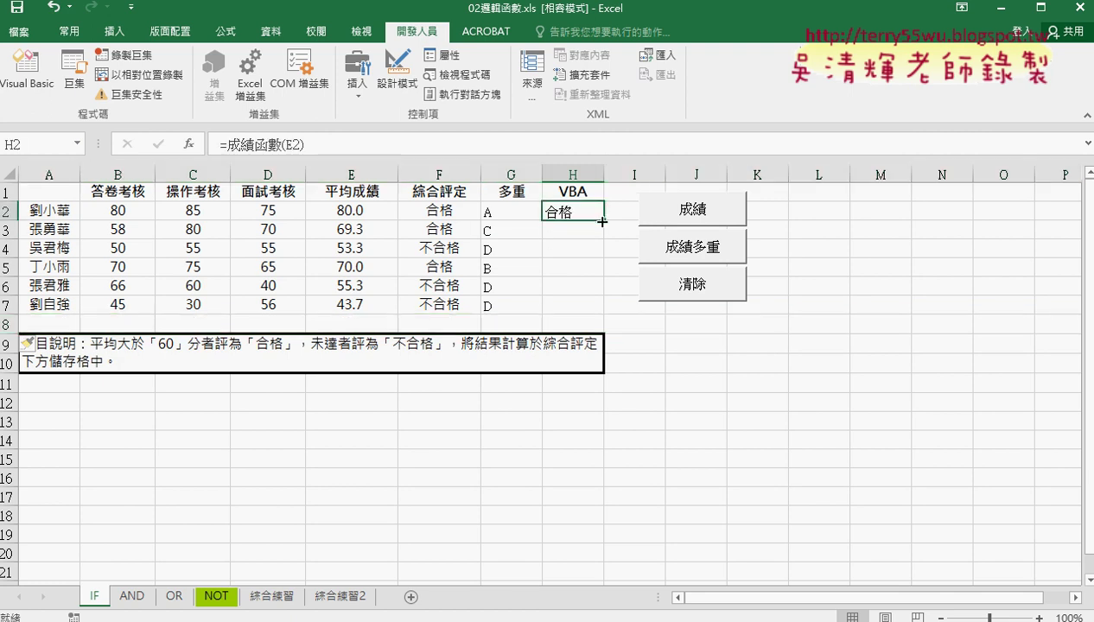
- Fill =成績函數 from H2 down to H7, showing 合格 or 不合格 per student
double_click(601, 222)
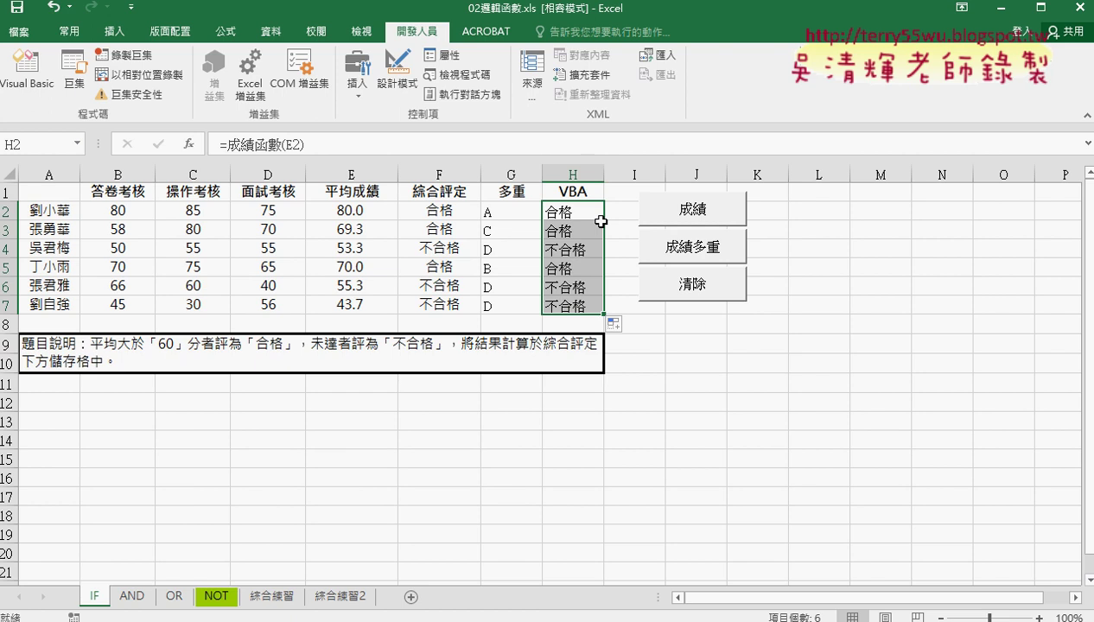
left_click(9, 324)
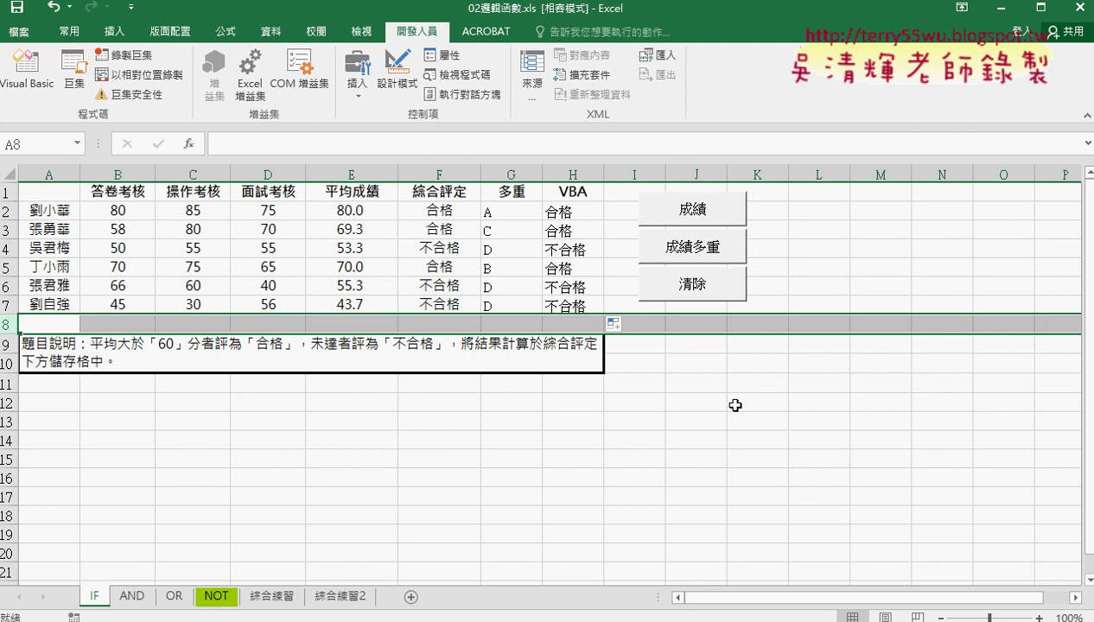
left_click(579, 212)
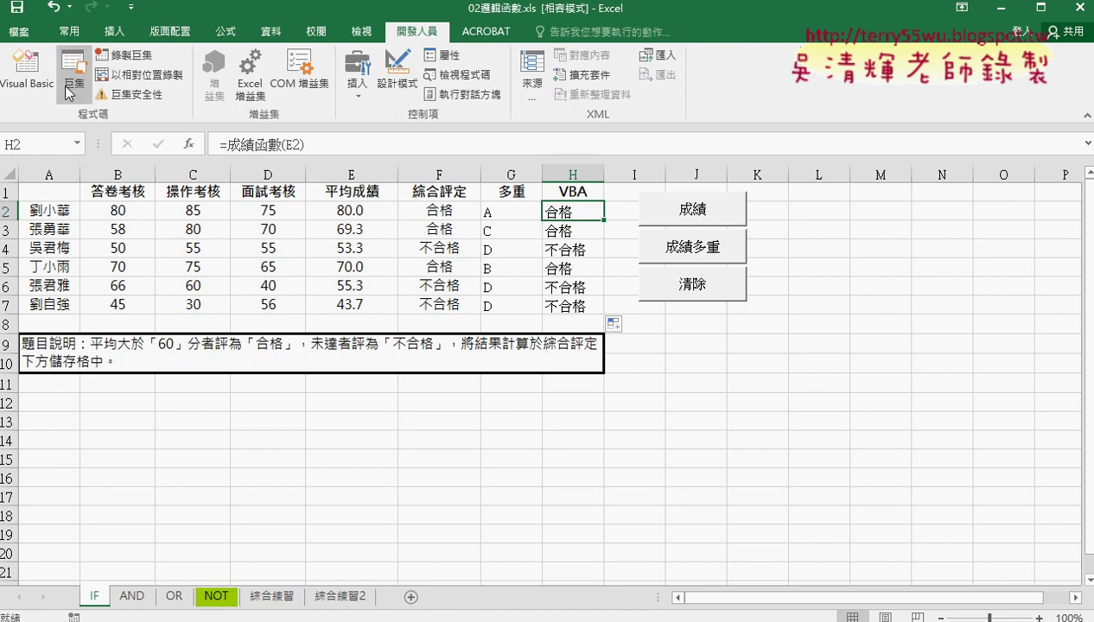
- Open the VBA editor and highlight the If 平均成績 >= 60, 合格 and Else lines of 成績函數
left_click(26, 69)
left_click(682, 271)
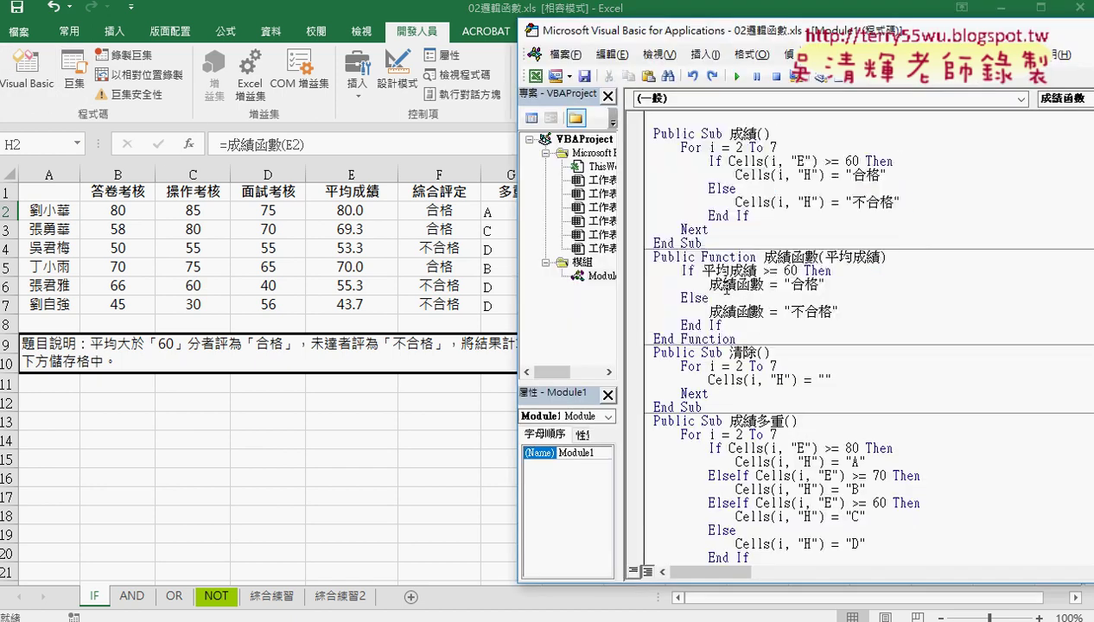
left_click_drag(825, 285, 708, 284)
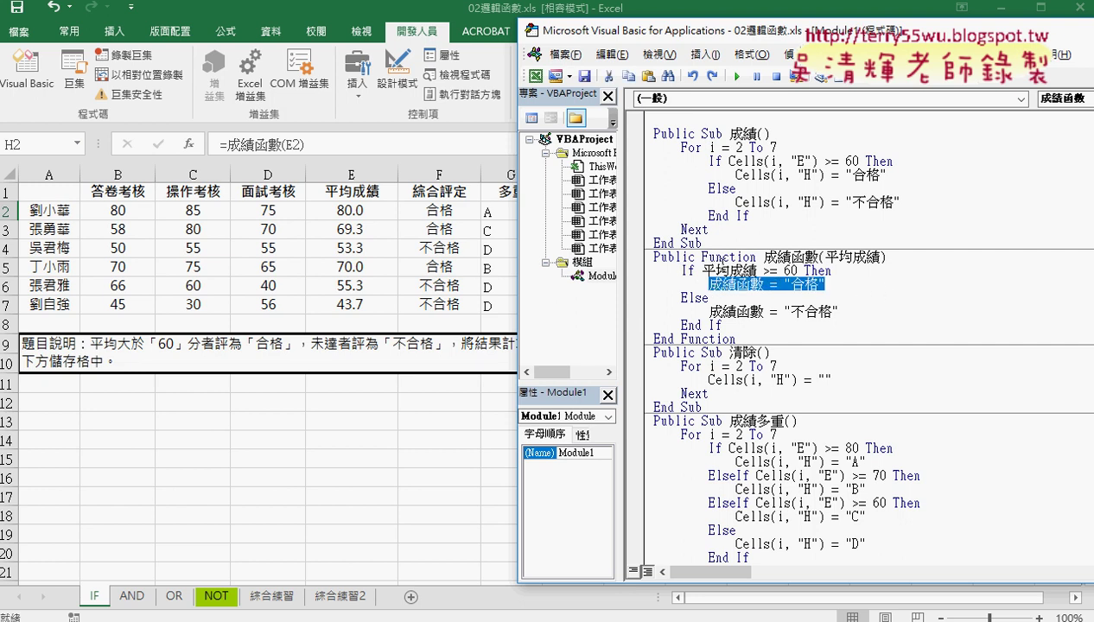
left_click(683, 270)
left_click_drag(684, 270, 823, 271)
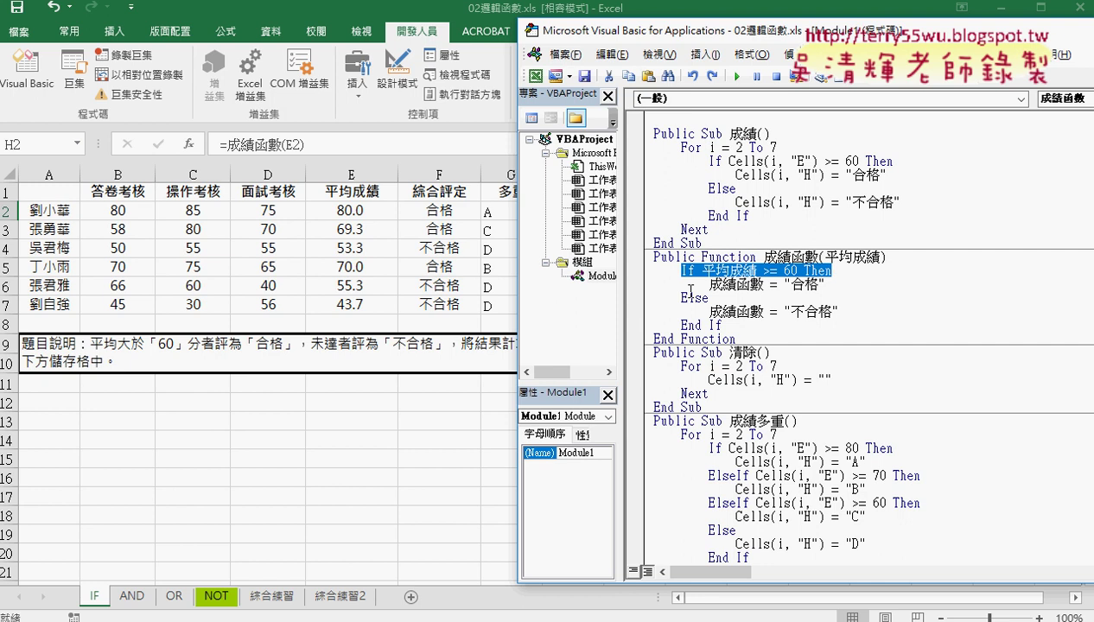
left_click_drag(677, 297, 707, 297)
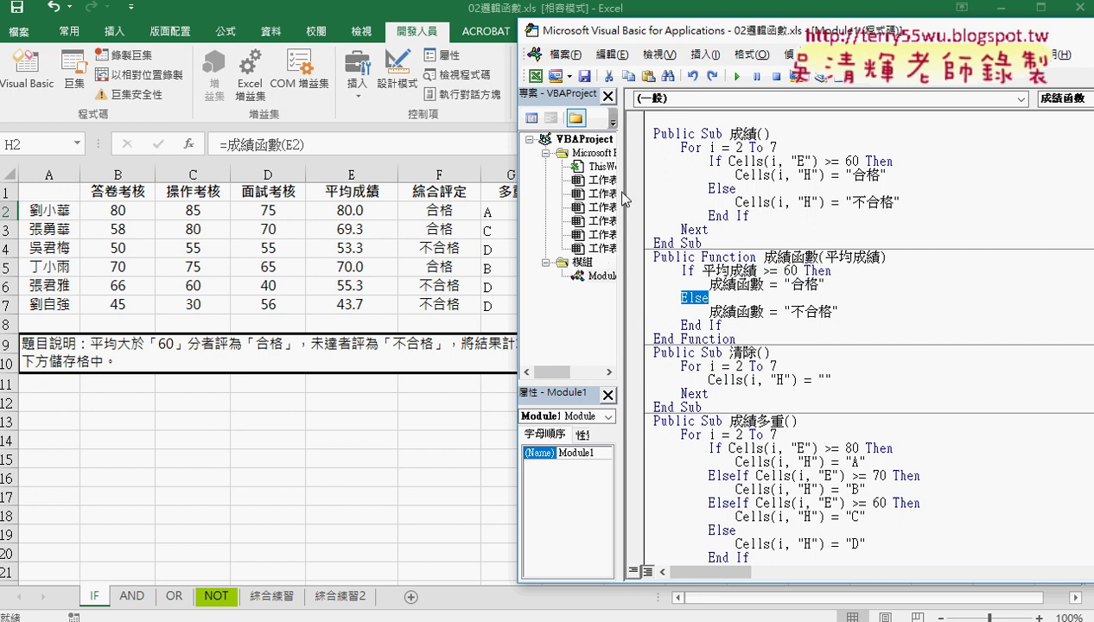
- Move the editor aside to reveal column H and select the whole 成績函數 function
left_click_drag(660, 35, 750, 35)
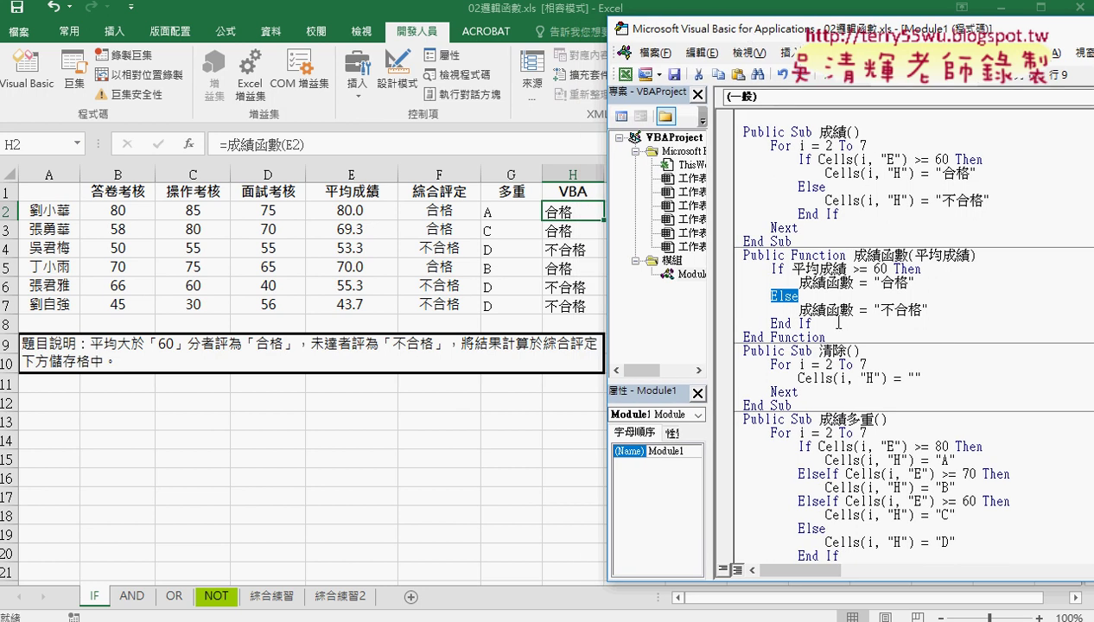
left_click_drag(827, 337, 740, 253)
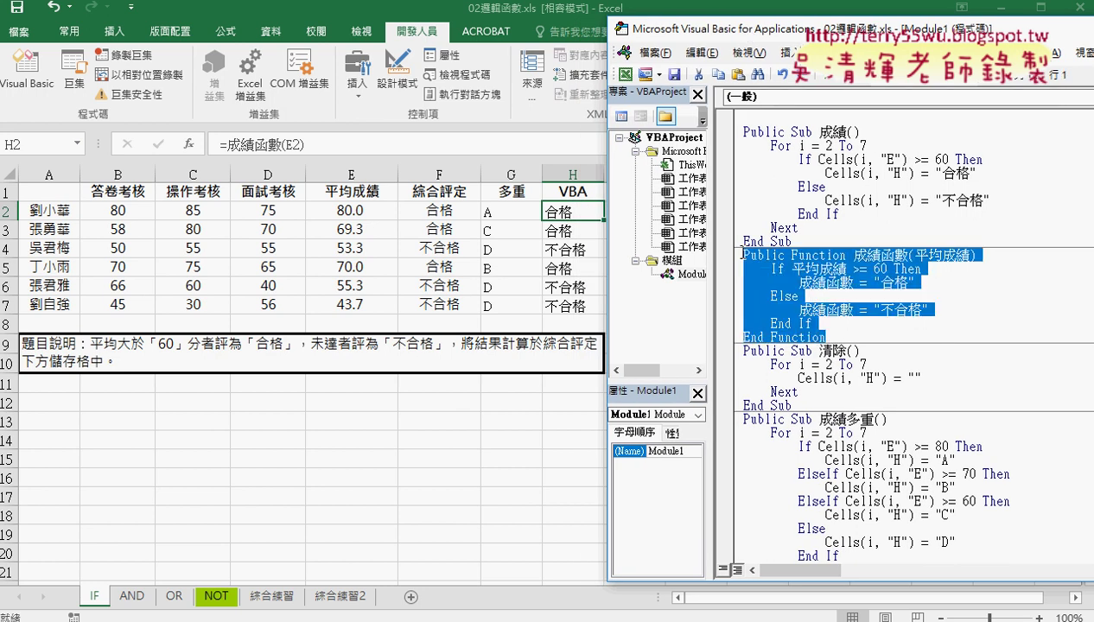
left_click(741, 254)
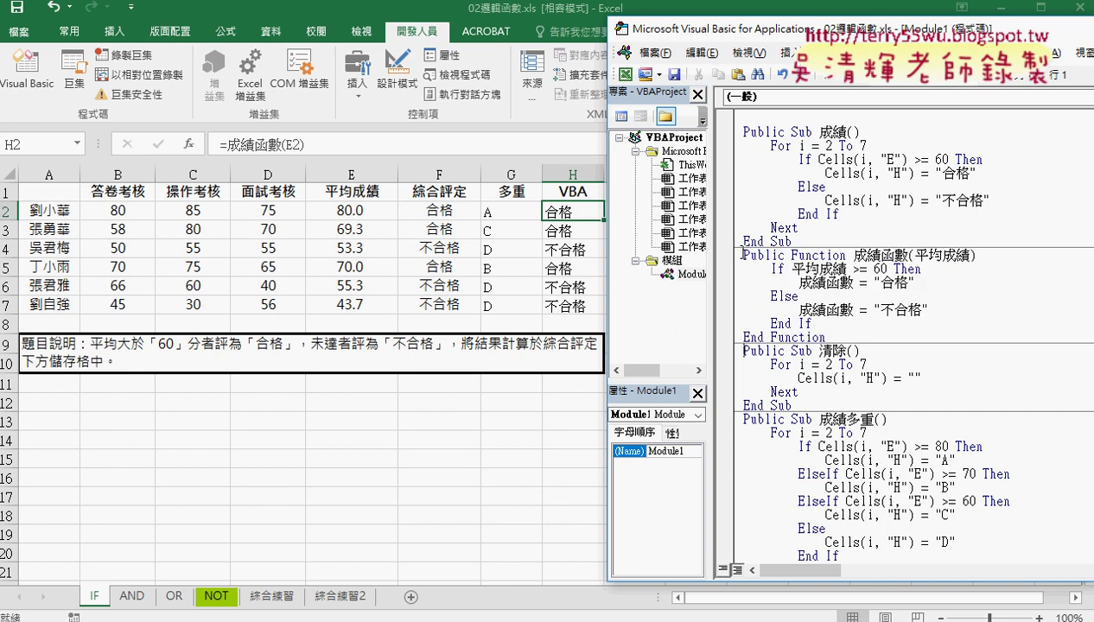
- Paste a copy of 成績函數 above the 清除 procedure and rename it 成績多重函數
key("Return")
type("Public Function 成績函數(平均成績)     If 平均成績 >= 60 Then         成績函數 = \"合格\"     Else         成績函數 = \"不合格\"     End If End Function")
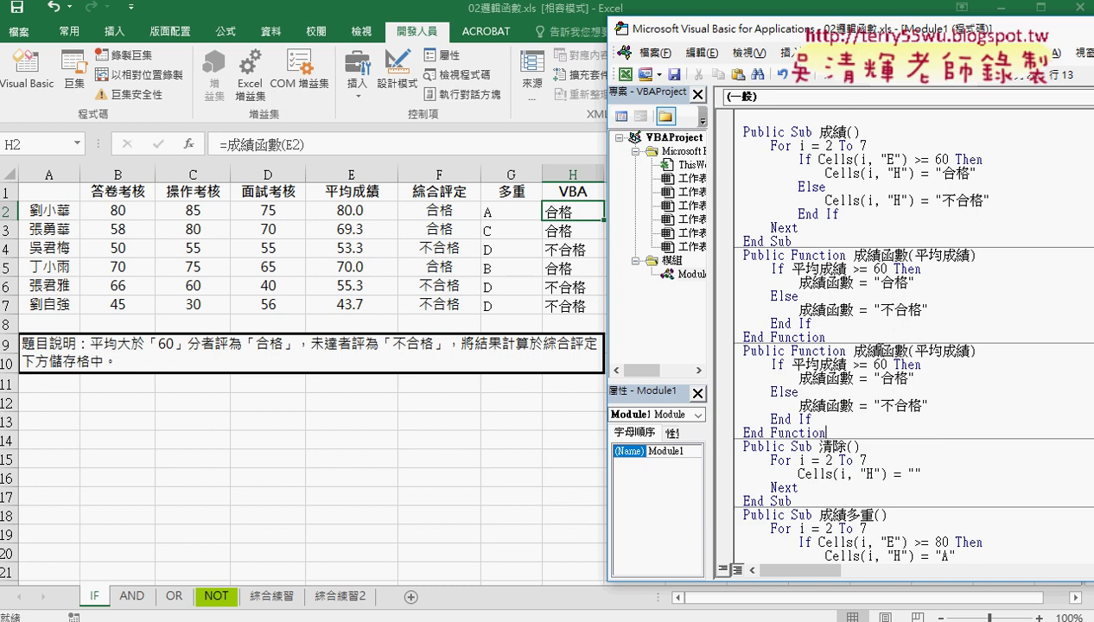
key("BackSpace")
key("BackSpace")
type("多")
type("重")
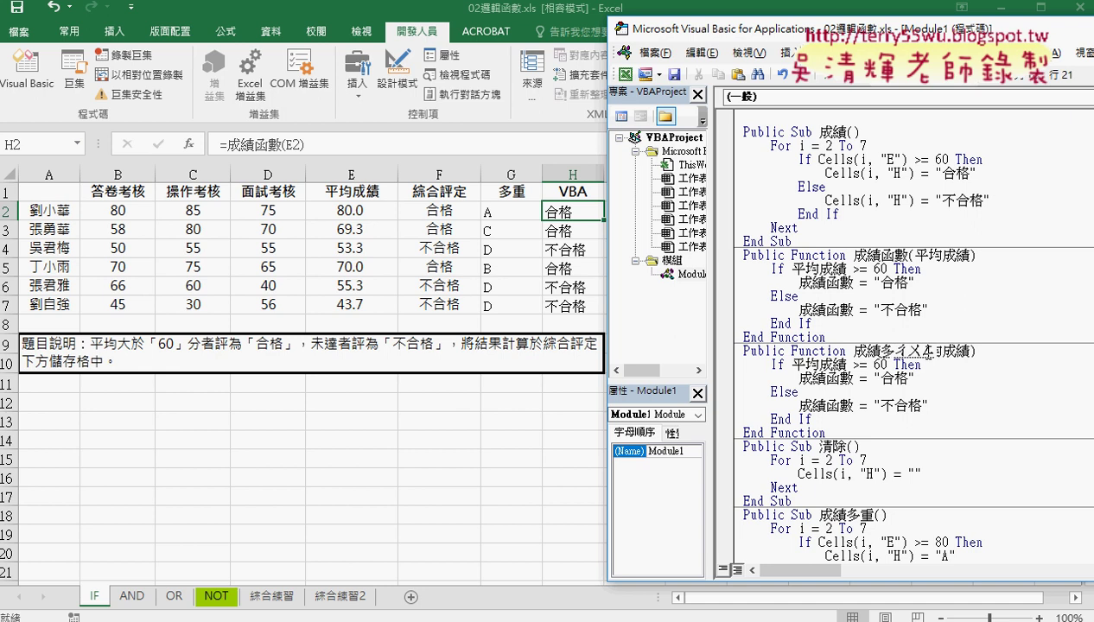
type("函數(平均")
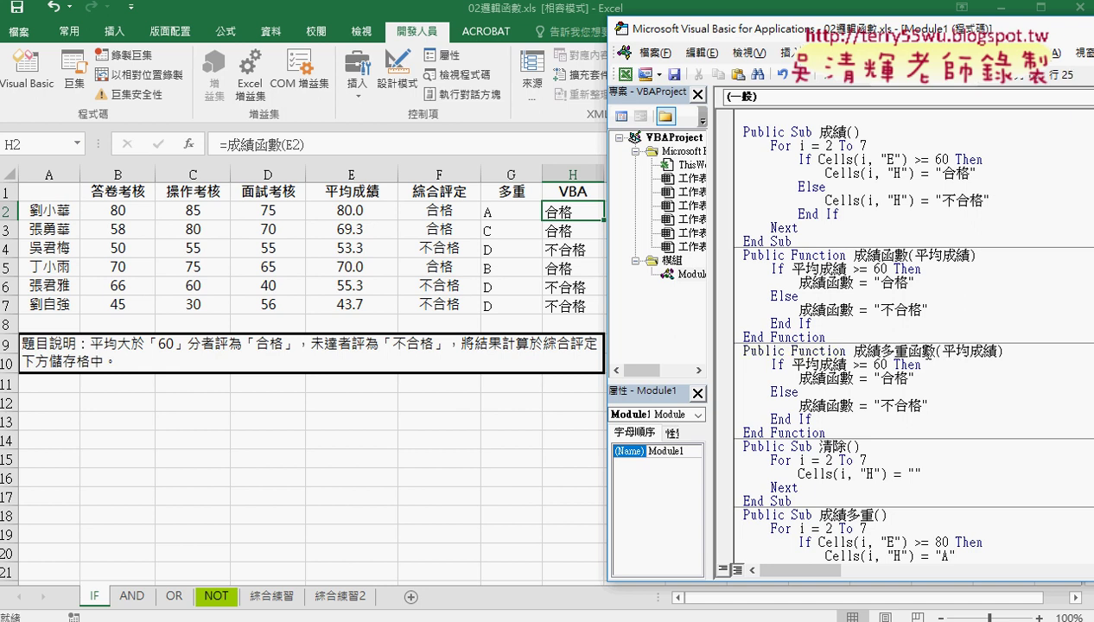
- Duplicate the If 平均成績 >= 60 condition together with its result line
mouse_move(912, 377)
left_mouse_down()
mouse_move(745, 377)
mouse_move(747, 366)
left_mouse_up()
key("ctrl+c")
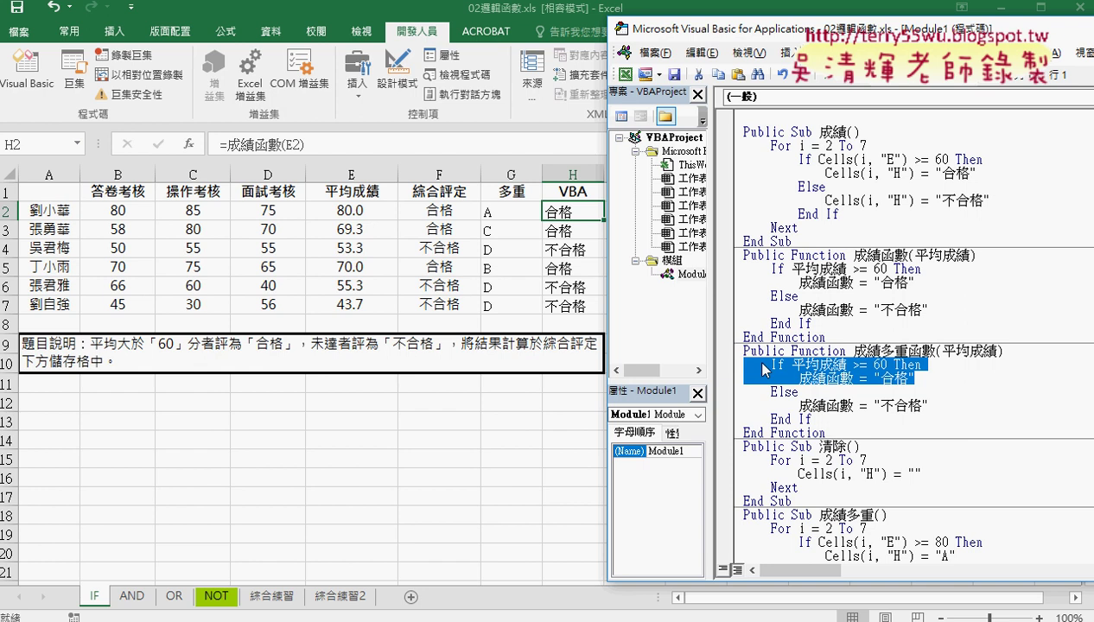
left_click(916, 377)
key("Return")
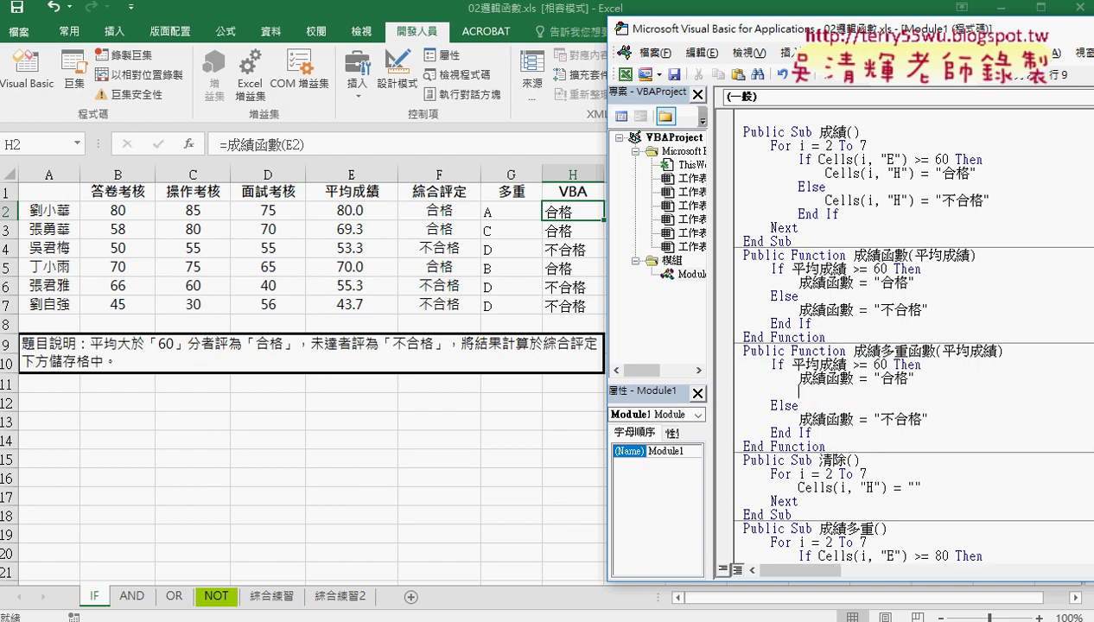
key("BackSpace")
key("BackSpace")
key("ctrl+v")
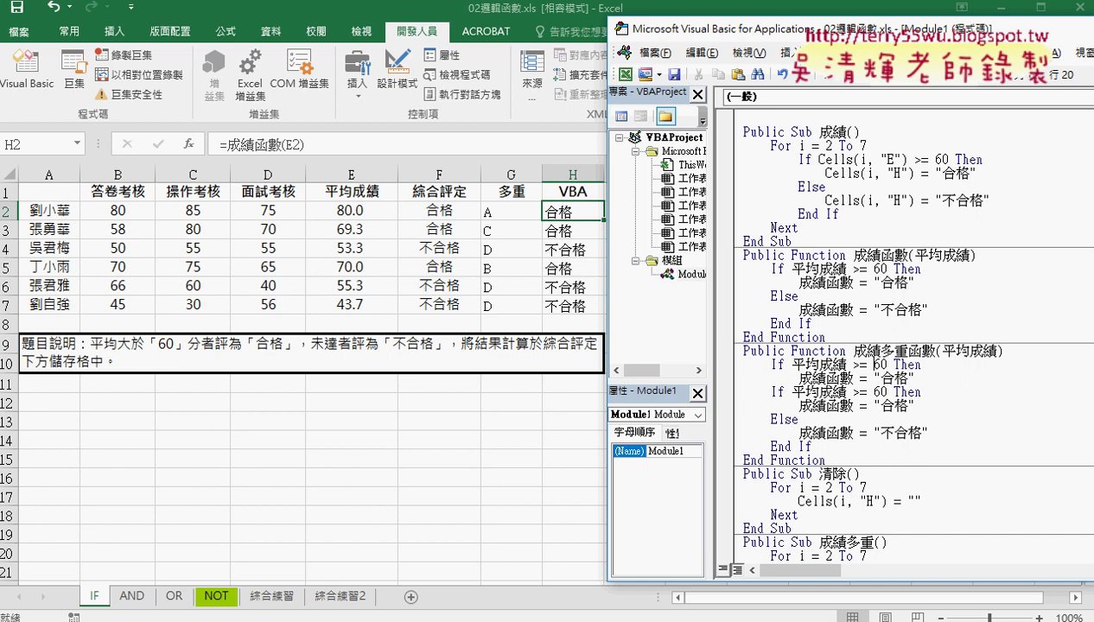
- Change the two conditions to >= 80 returning A and >= 70 returning B
left_click(876, 363)
key("Delete")
type("8")
key("Delete")
key("Delete")
type("A")
key("Left")
key("Left")
key("Delete")
type("7")
key("Delete")
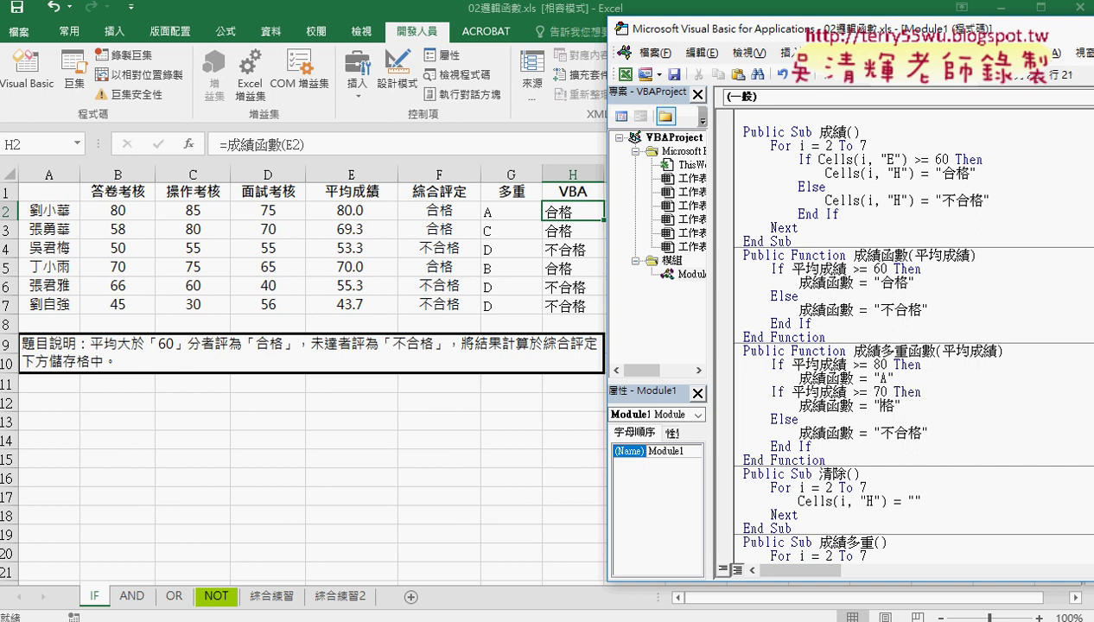
key("Delete")
type("B")
- Turn the second If condition into an ElseIf
key("Up")
key("Left")
key("Left")
key("Home")
key("shift+ctrl+Right")
type("else")
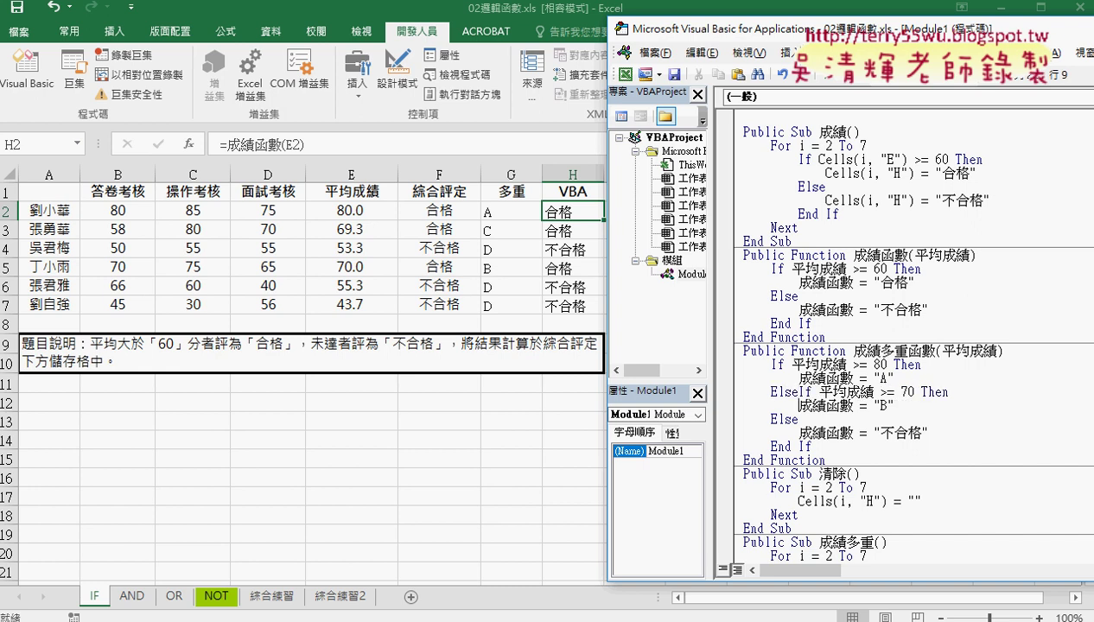
- Add an ElseIf >= 60 branch returning C, and change the Else result from 不合格 to D
left_click_drag(893, 405, 730, 398)
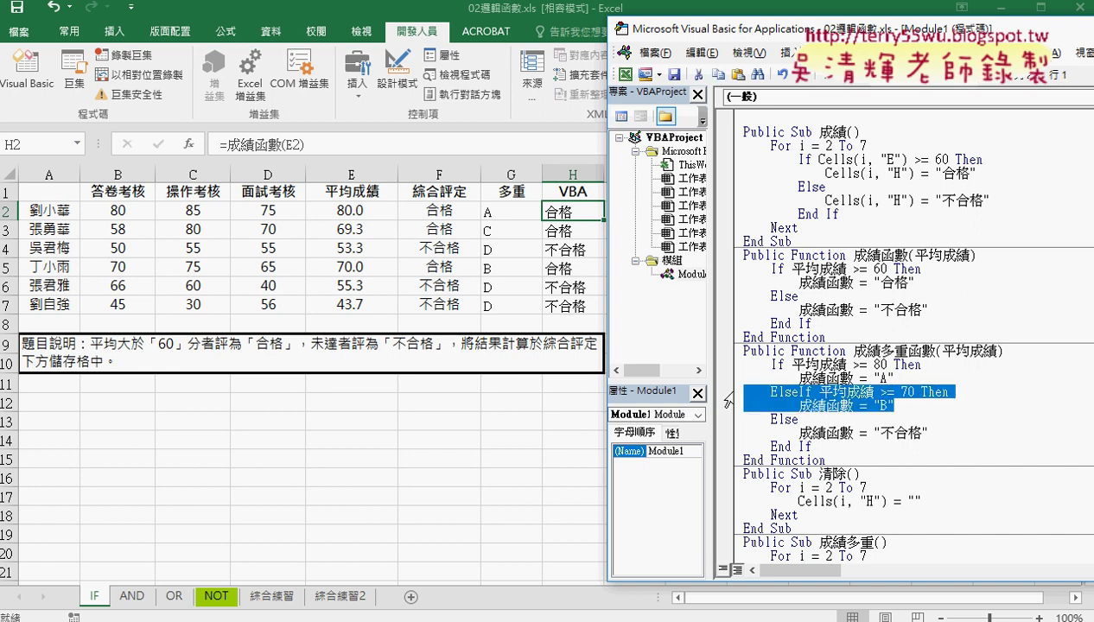
key("Down")
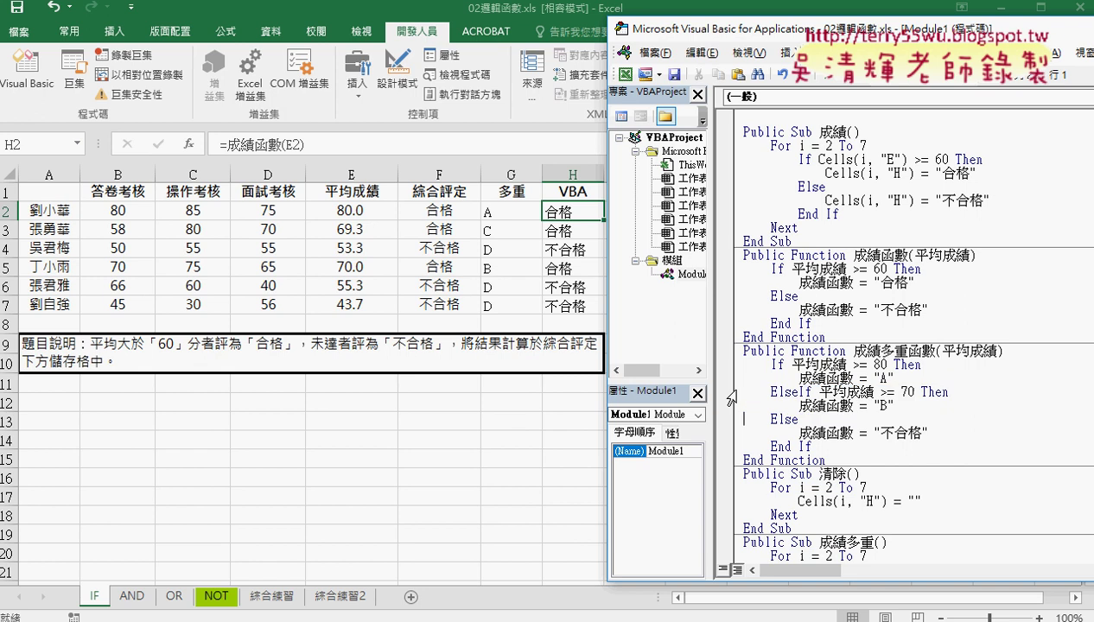
key("End")
key("Return")
key("BackSpace")
key("BackSpace")
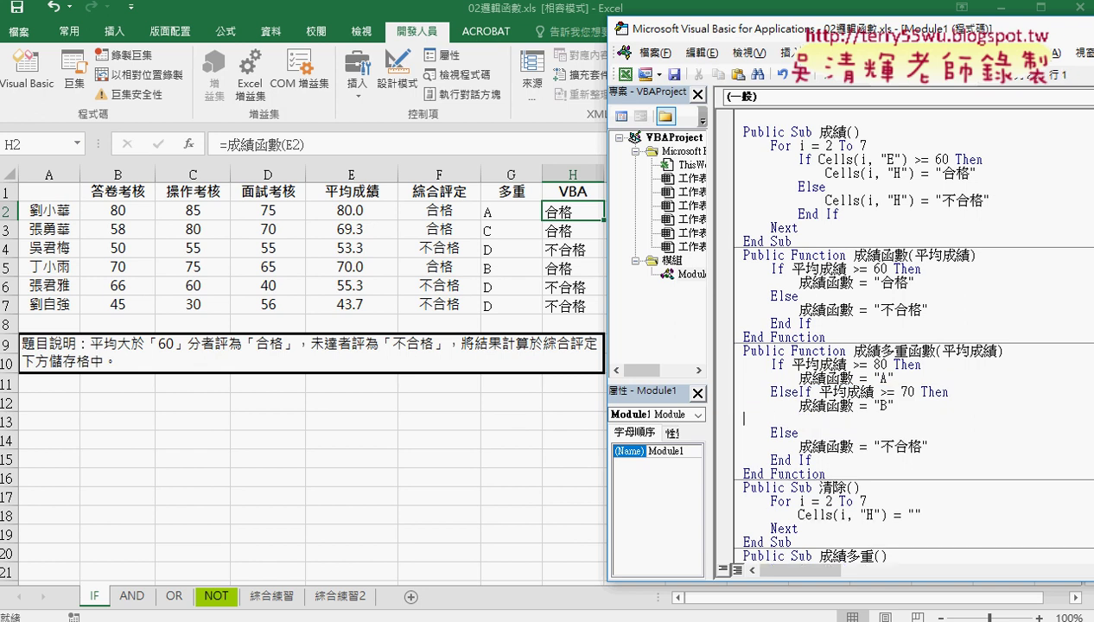
type("ElseIf 平均成績 >= 70 Then         成績函數 = \"B\"")
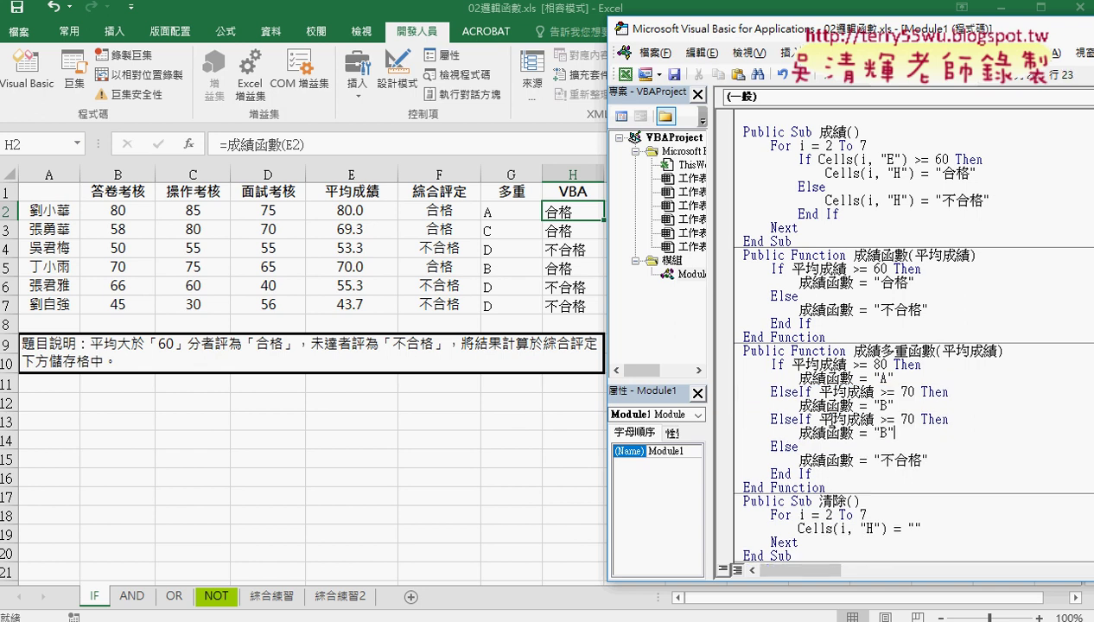
double_click(906, 420)
type("60")
double_click(882, 433)
type("C")
left_click_drag(921, 461, 880, 460)
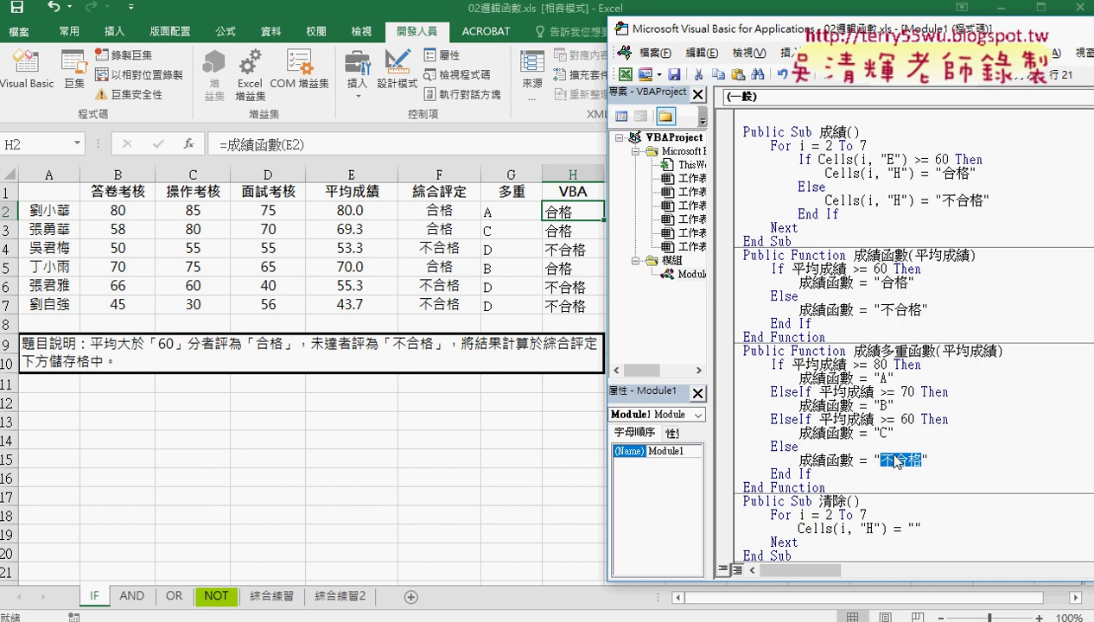
type("D")
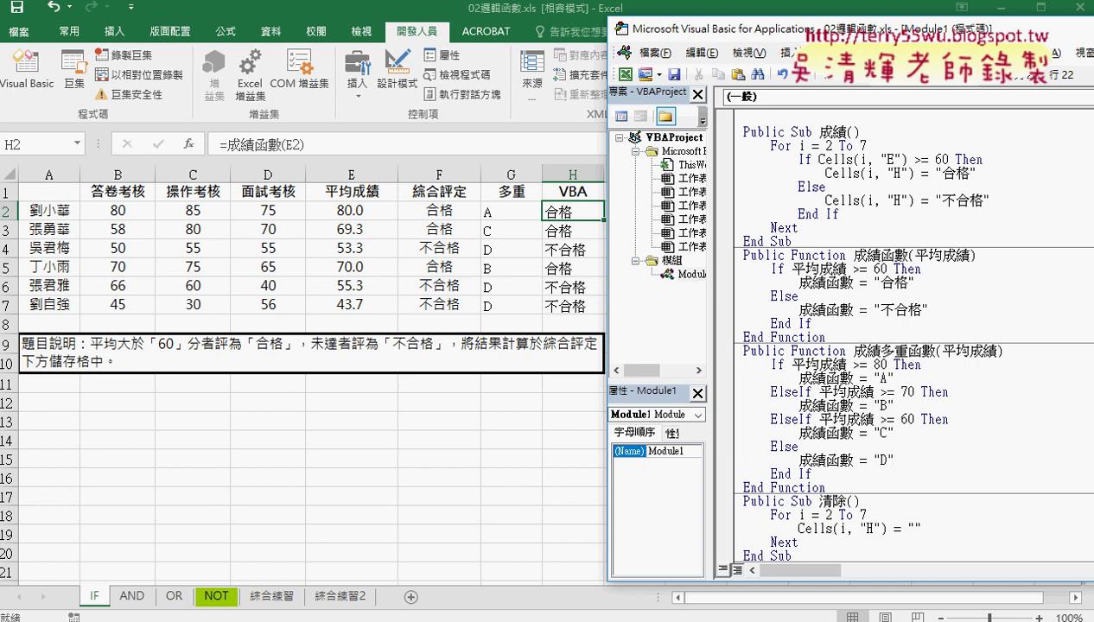
left_click(897, 510)
- Close the Macros list without running anything, then clear column H with the 清除 button
left_click(847, 458)
left_click(816, 86)
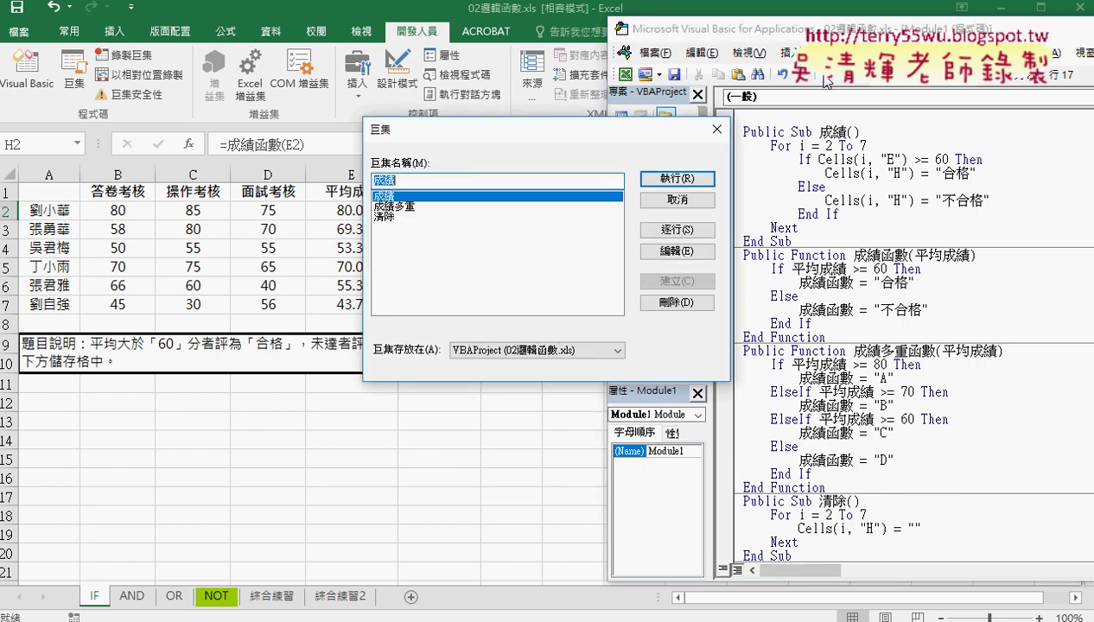
left_click(694, 205)
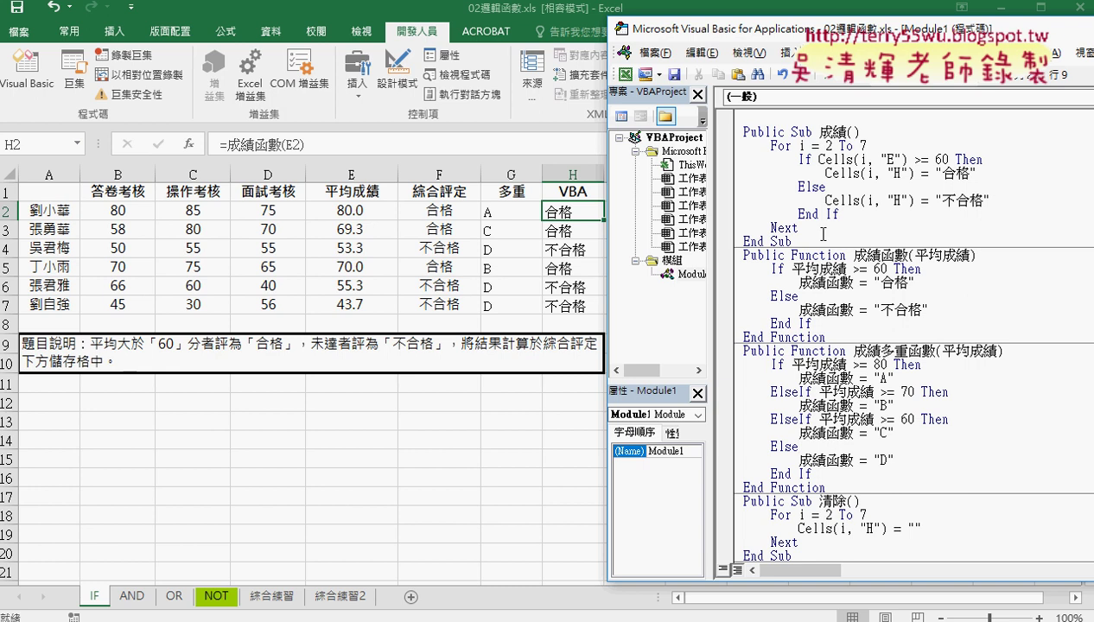
left_click(823, 76)
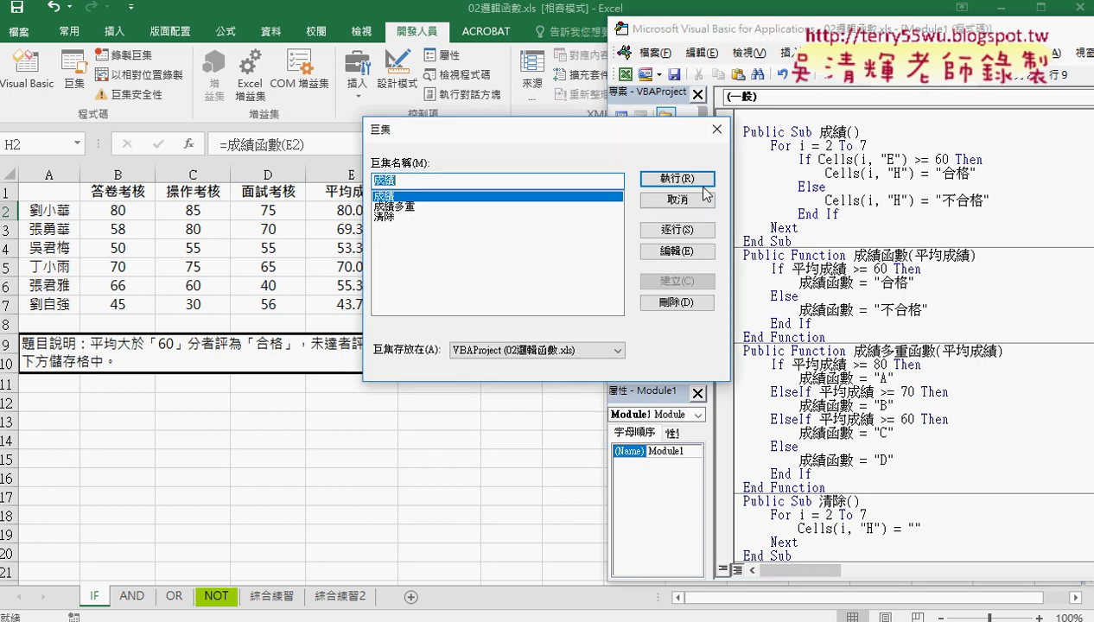
left_click(713, 129)
left_click(593, 207)
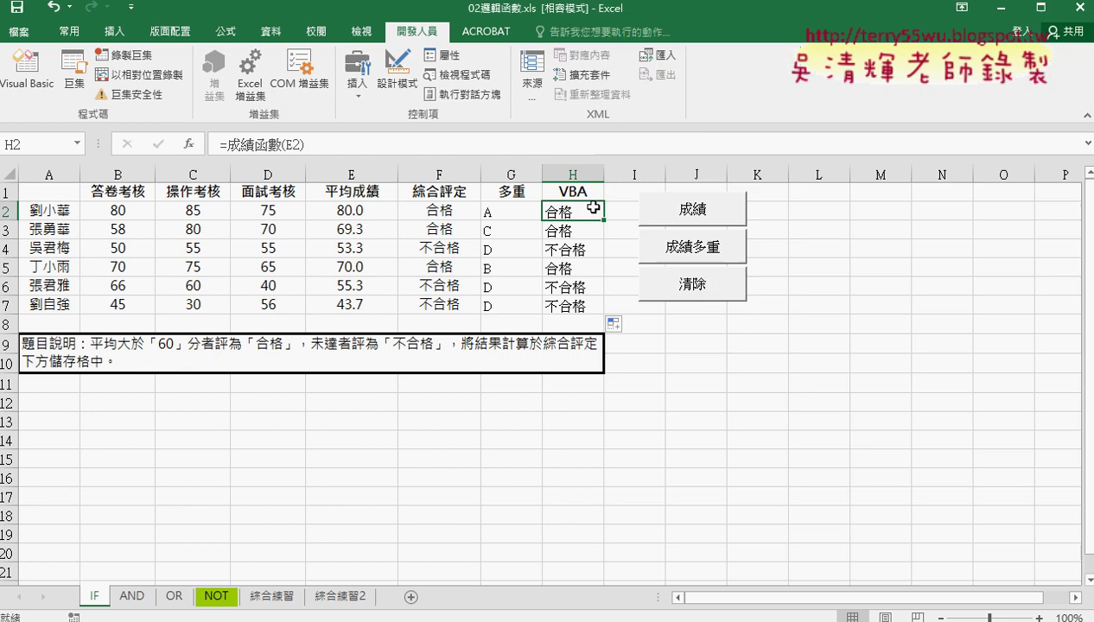
left_click(692, 285)
- Try inserting 成績多重函數(E2) into H2, then cancel so H2 stays empty
left_click(191, 147)
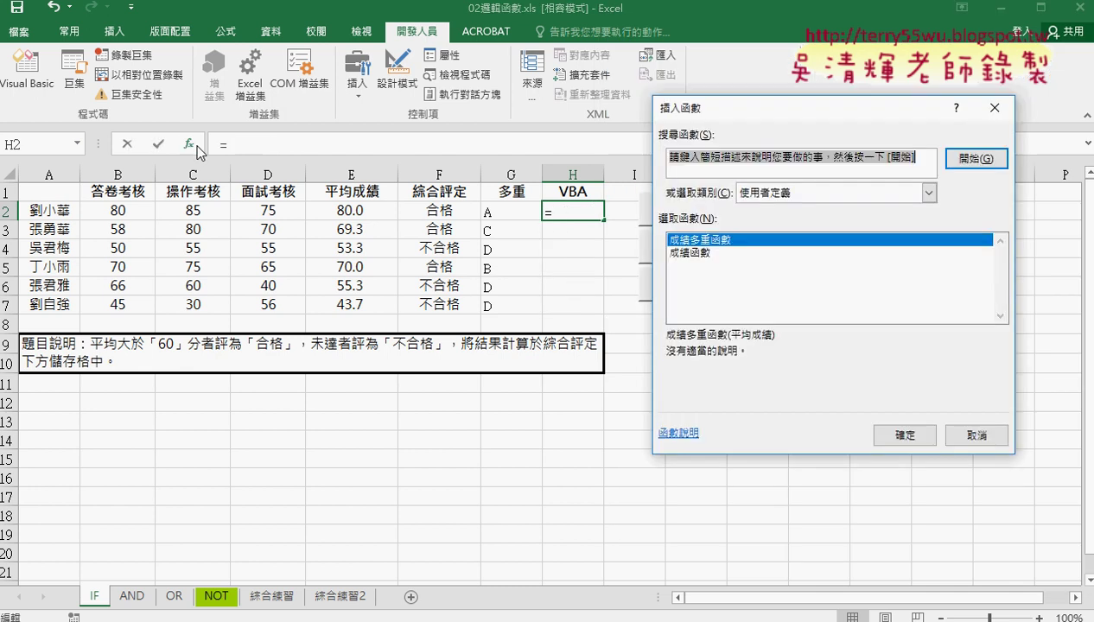
double_click(703, 242)
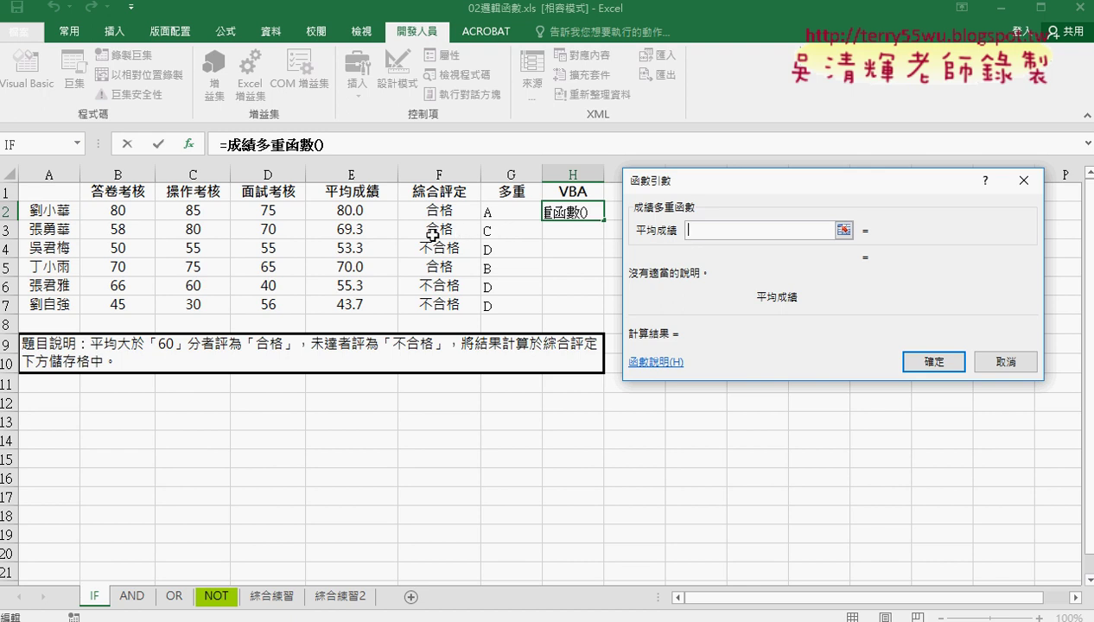
left_click(348, 209)
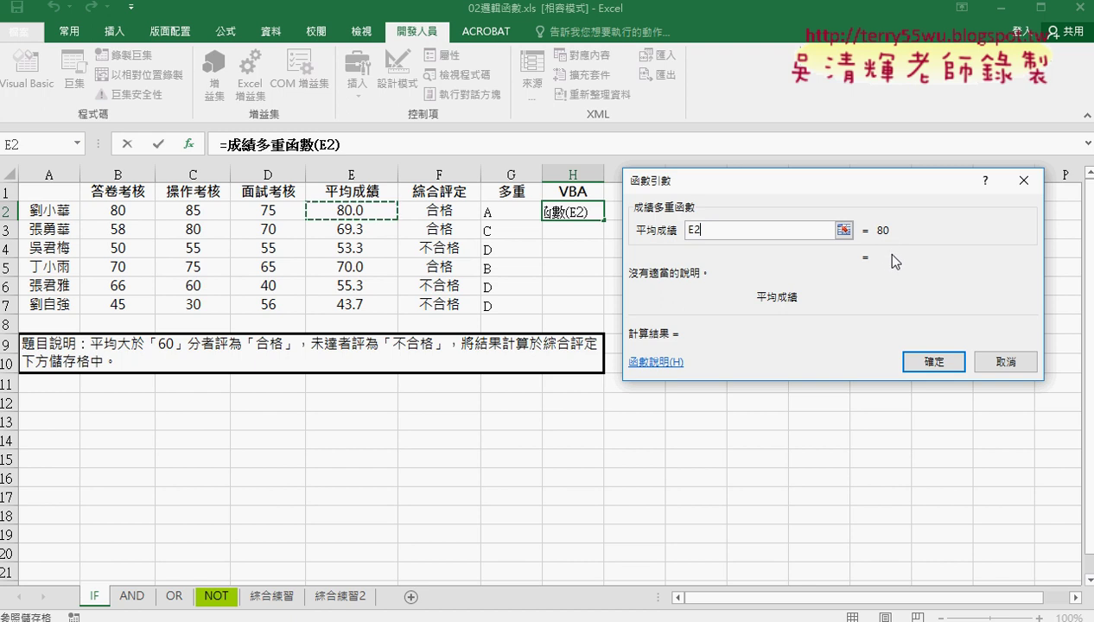
left_click(1006, 361)
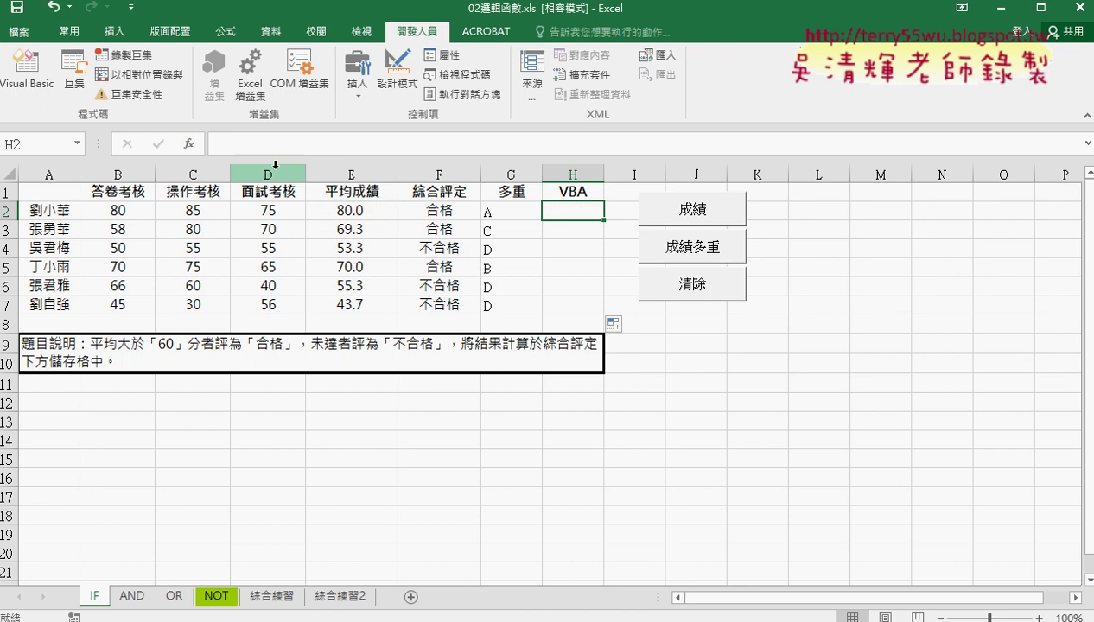
- In the VBA editor, copy the name 成績多重函數 from the function header
left_click(25, 71)
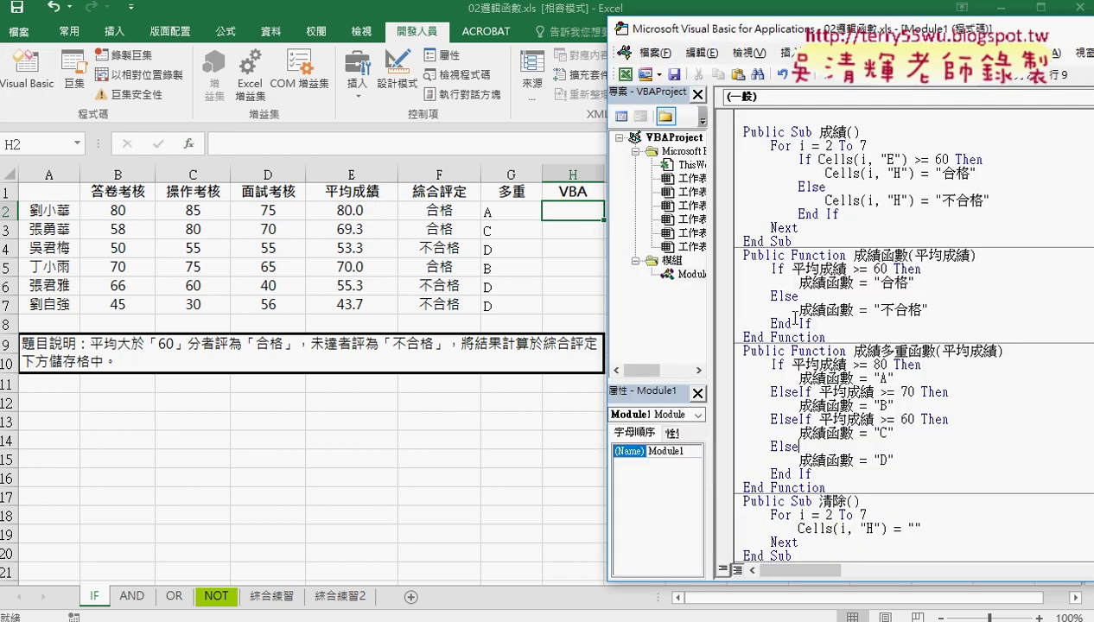
left_click_drag(936, 350, 866, 364)
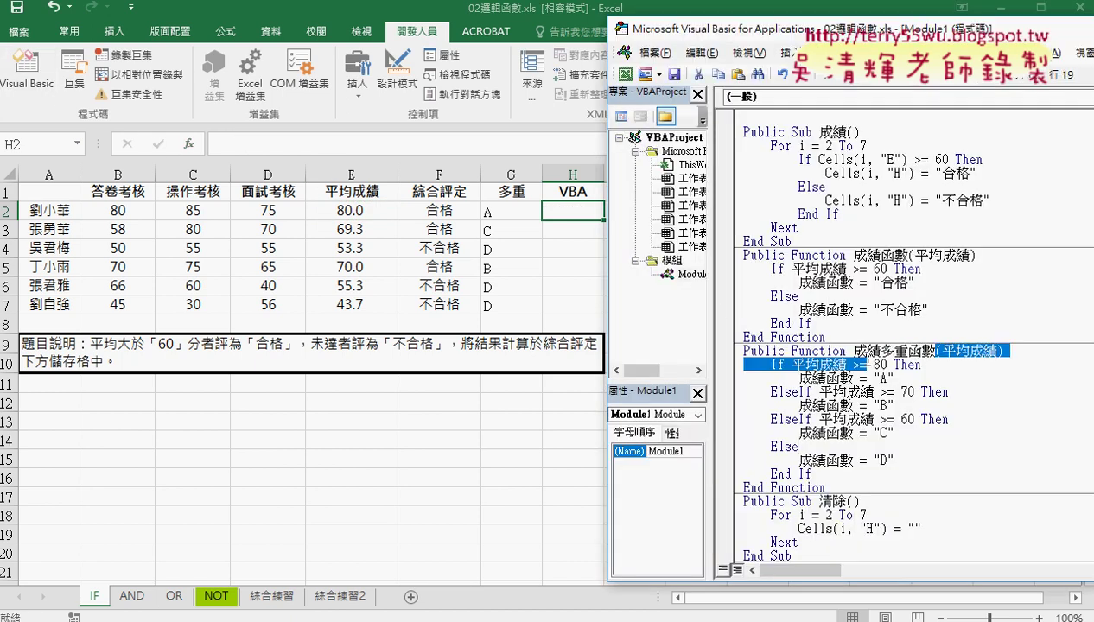
double_click(855, 351)
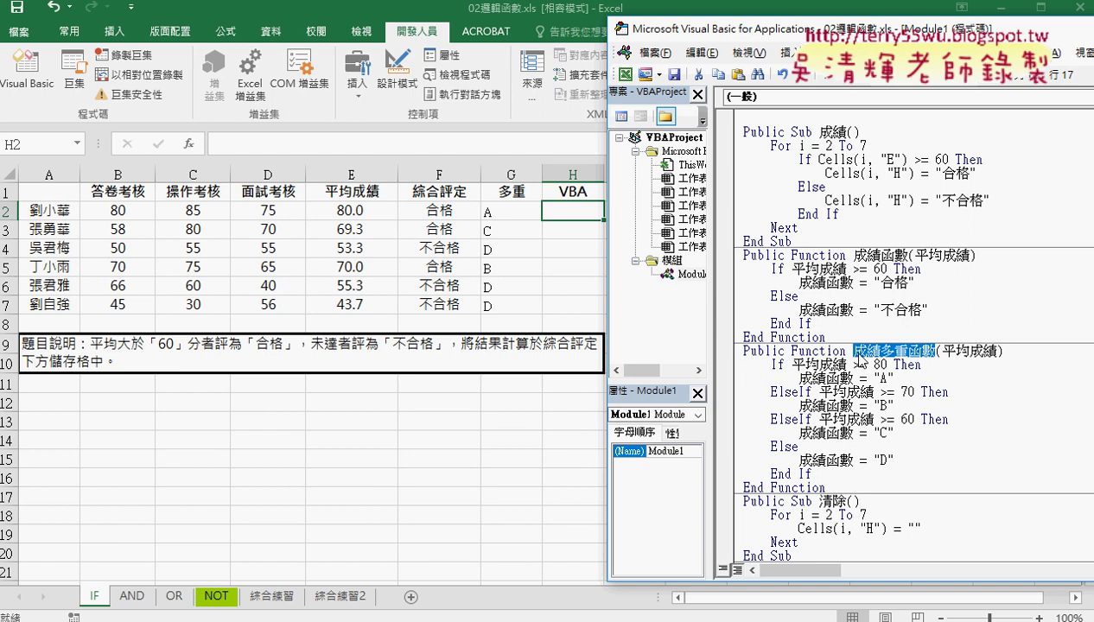
left_click_drag(853, 377, 800, 378)
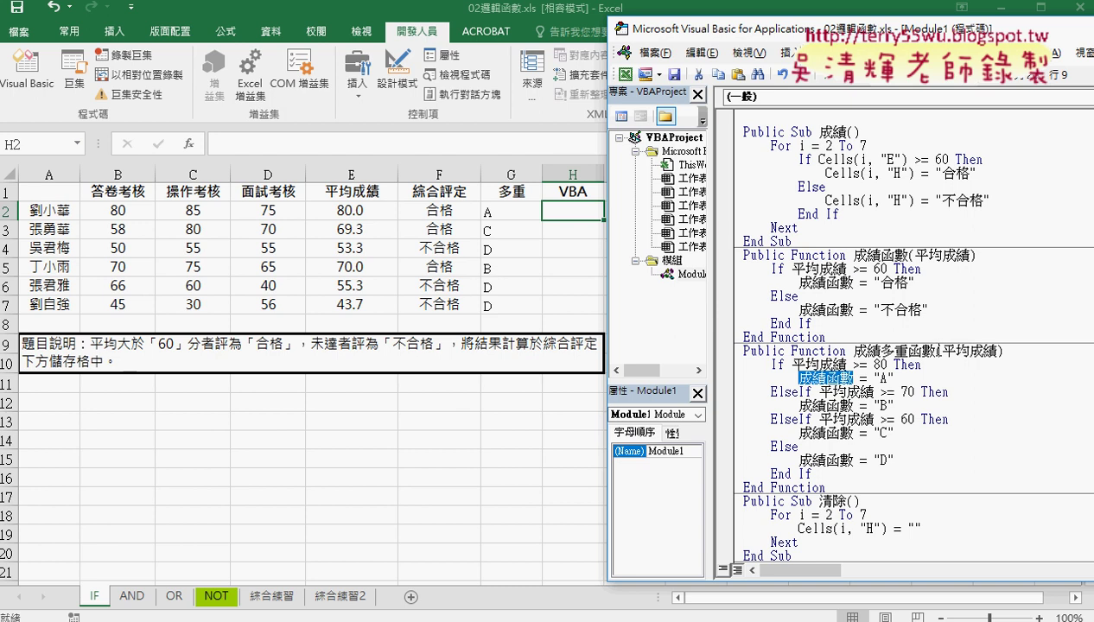
left_click_drag(934, 350, 856, 350)
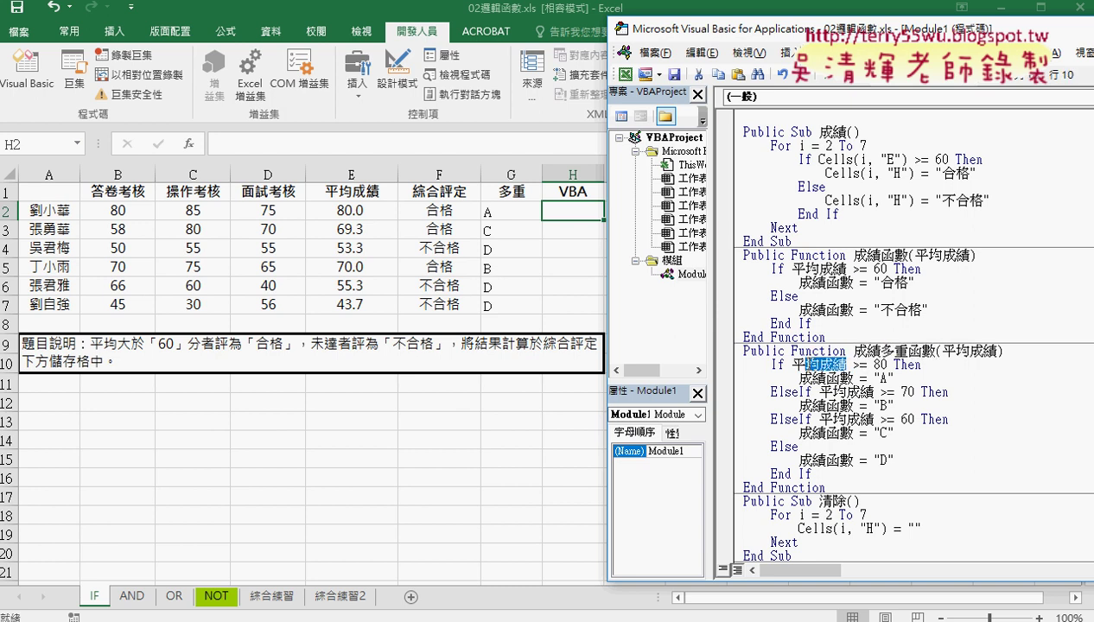
- Replace 成績函數 with 成績多重函數 on the A, B, C and D result lines
left_click(855, 377)
left_click_drag(854, 377, 800, 378)
key("ctrl+v")
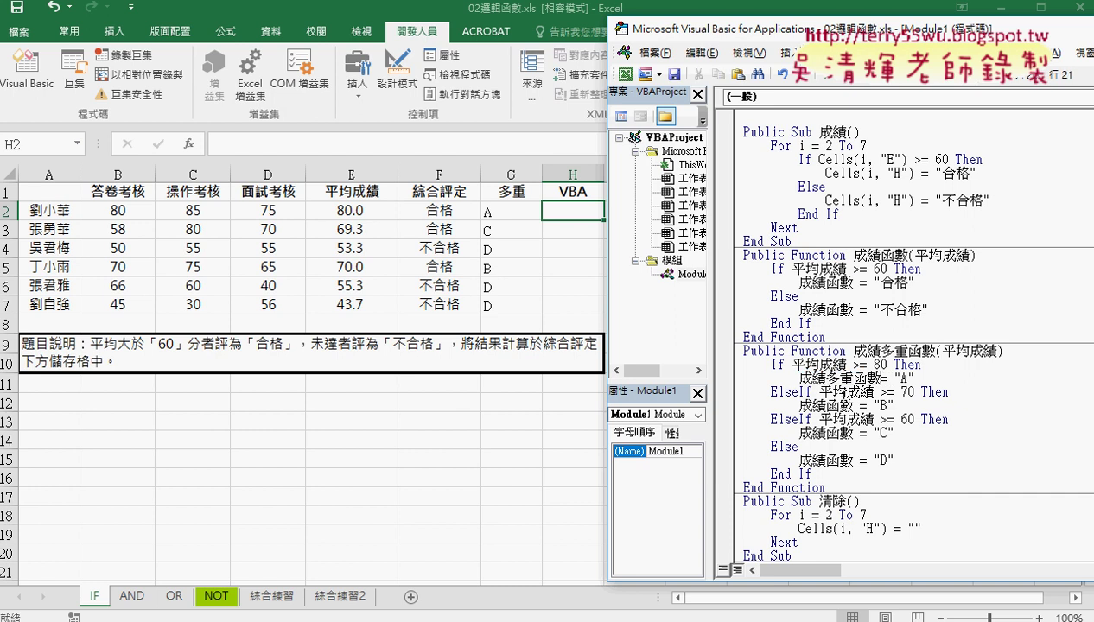
left_click_drag(855, 405, 799, 405)
key("ctrl+v")
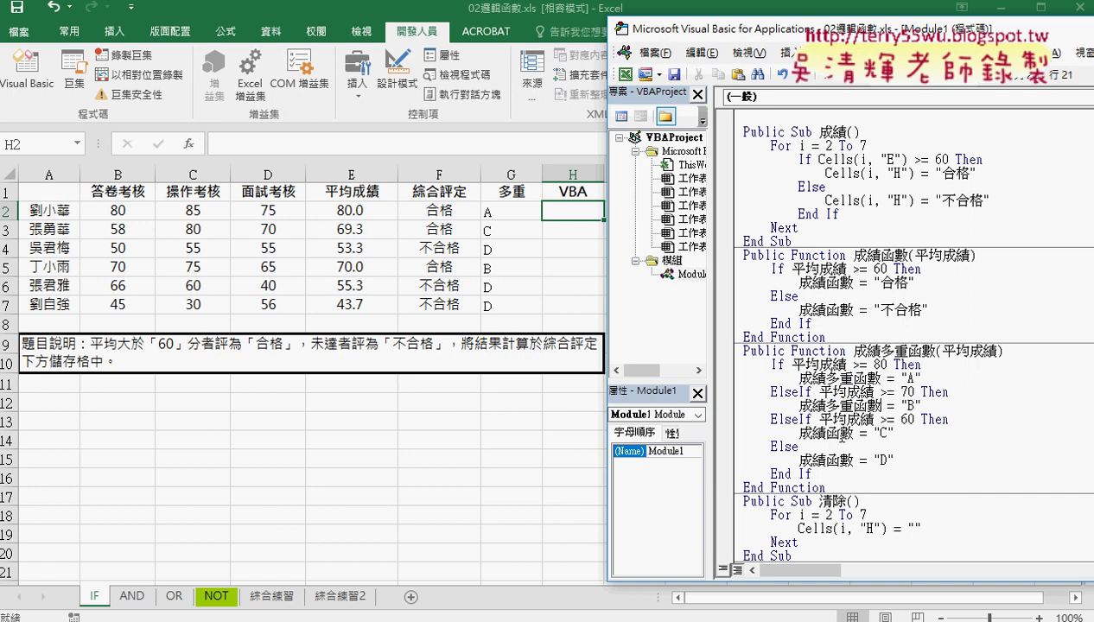
left_click_drag(854, 432, 800, 433)
key("ctrl+v")
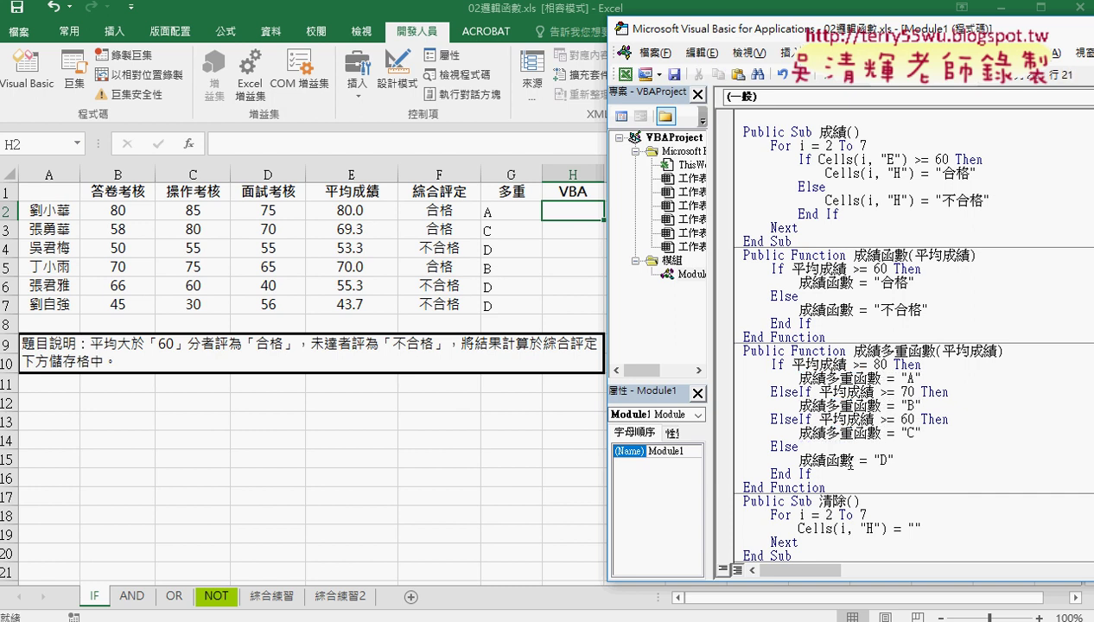
left_click_drag(853, 460, 799, 459)
key("ctrl+v")
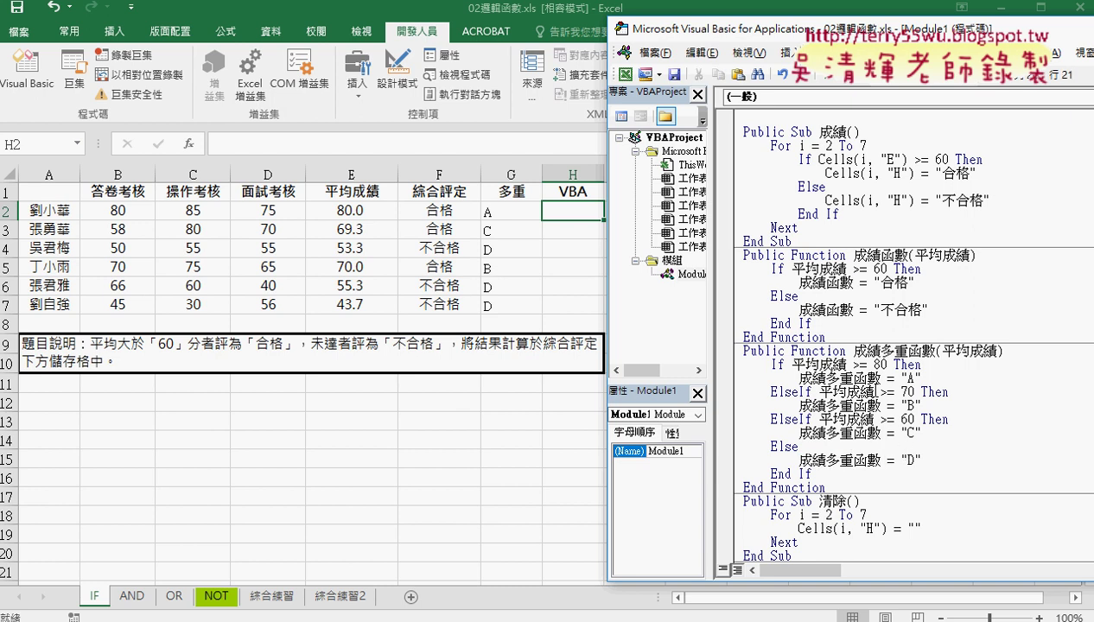
left_click_drag(854, 377, 827, 377)
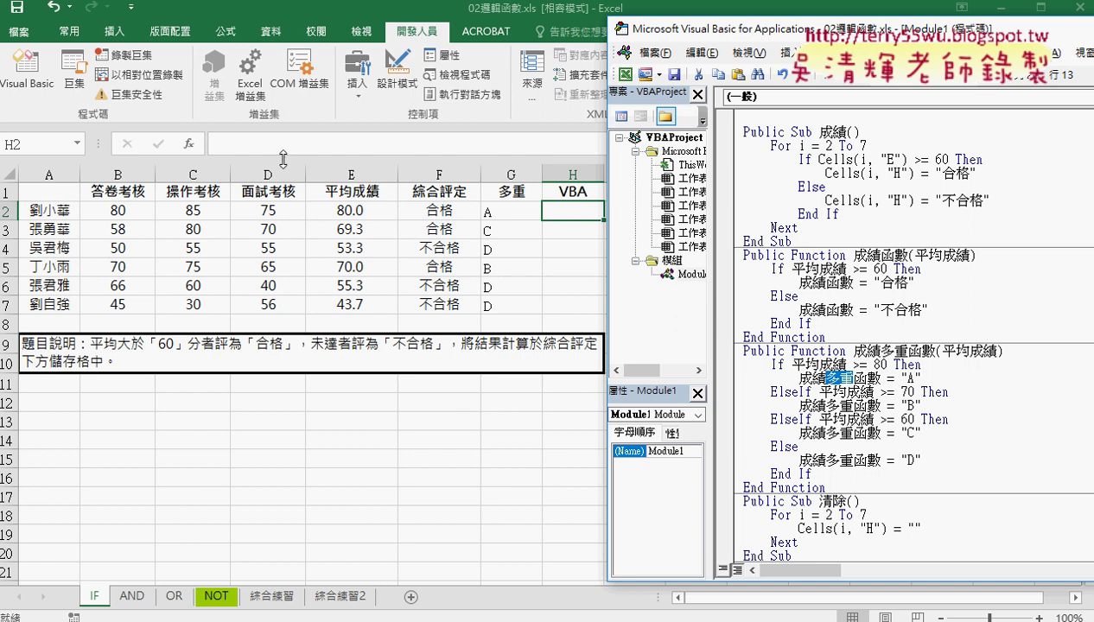
- Enter =成績多重函數(E2) in H2 and fill down to H7 (A, C, D, B, D, D), then reopen the VBA code
left_click(186, 147)
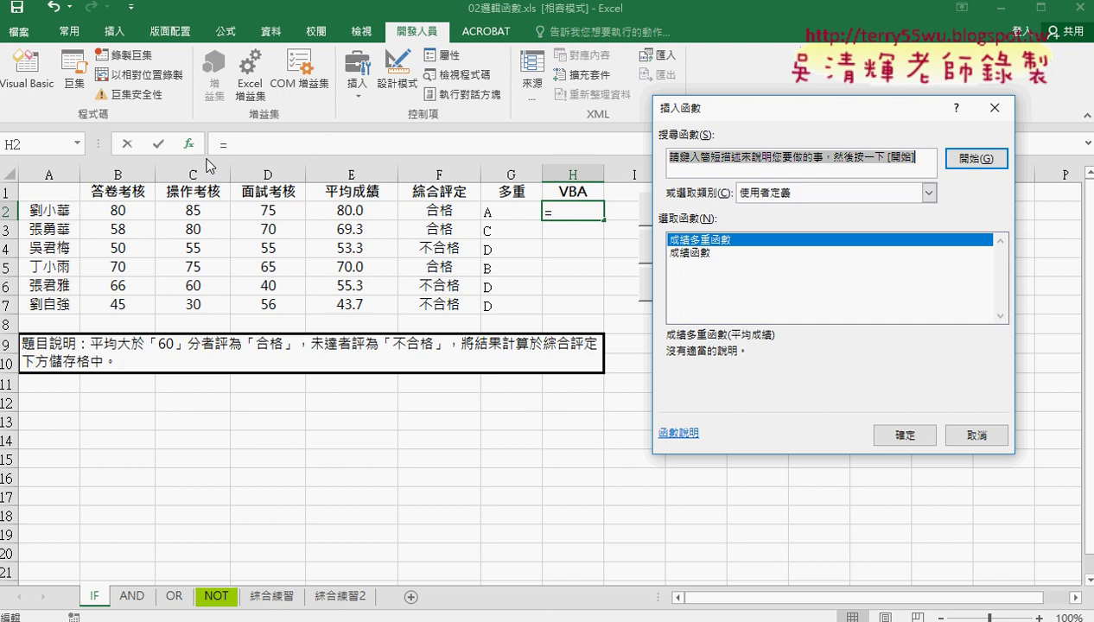
double_click(696, 240)
left_click(340, 214)
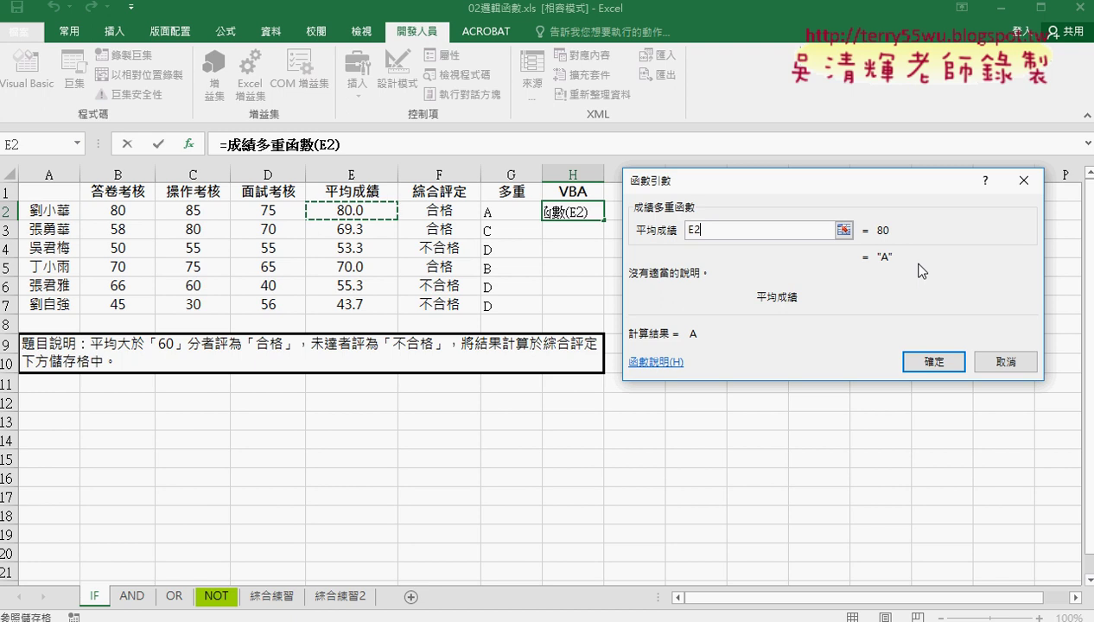
left_click(933, 363)
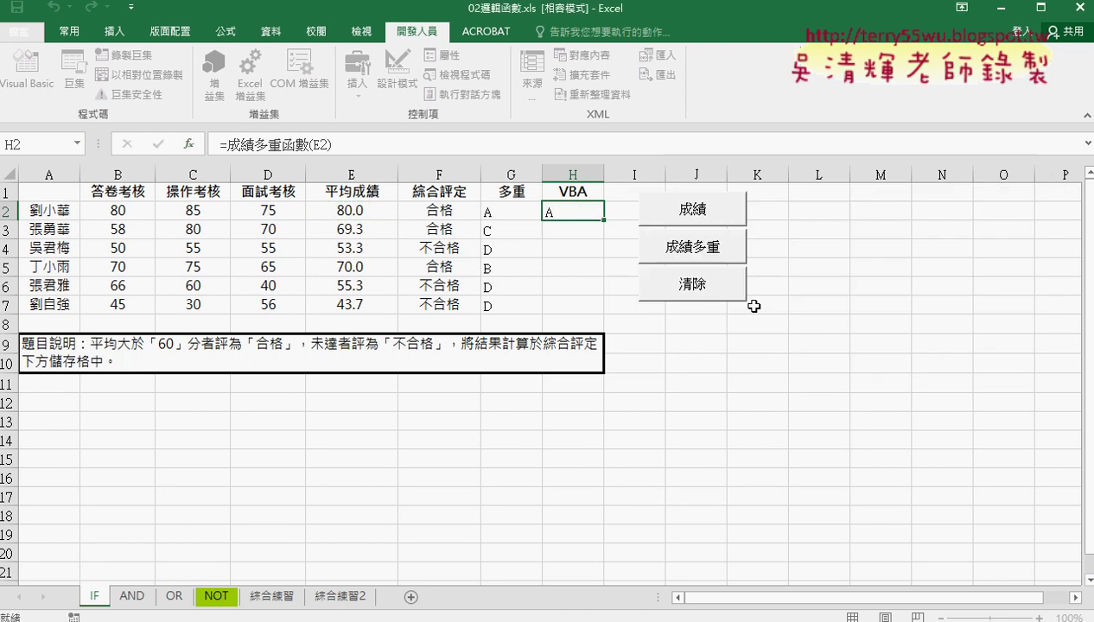
double_click(603, 220)
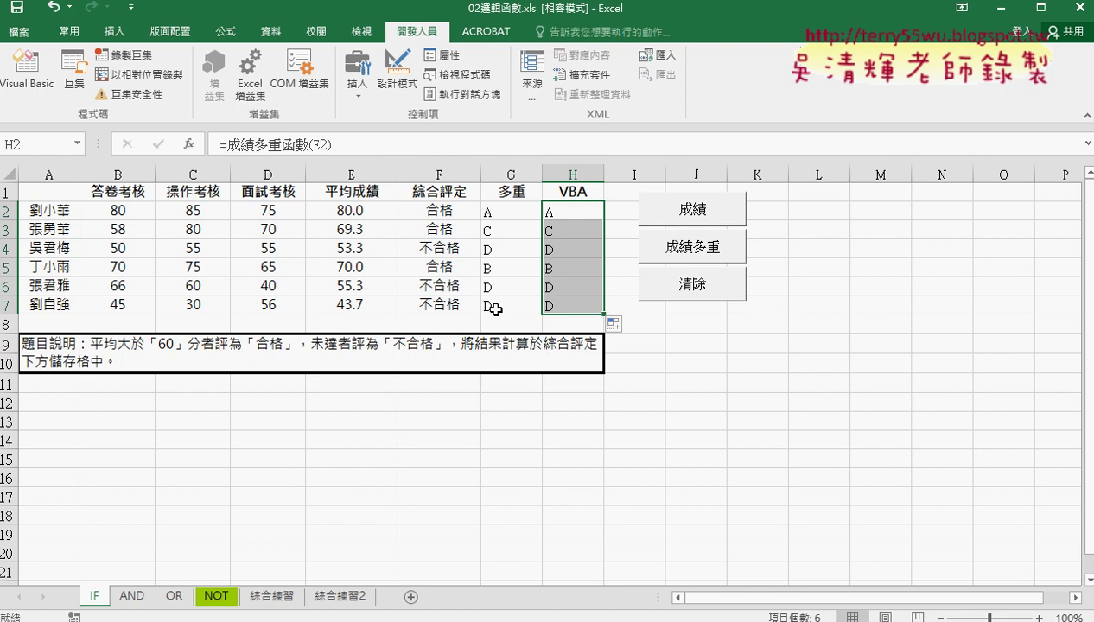
left_click(26, 74)
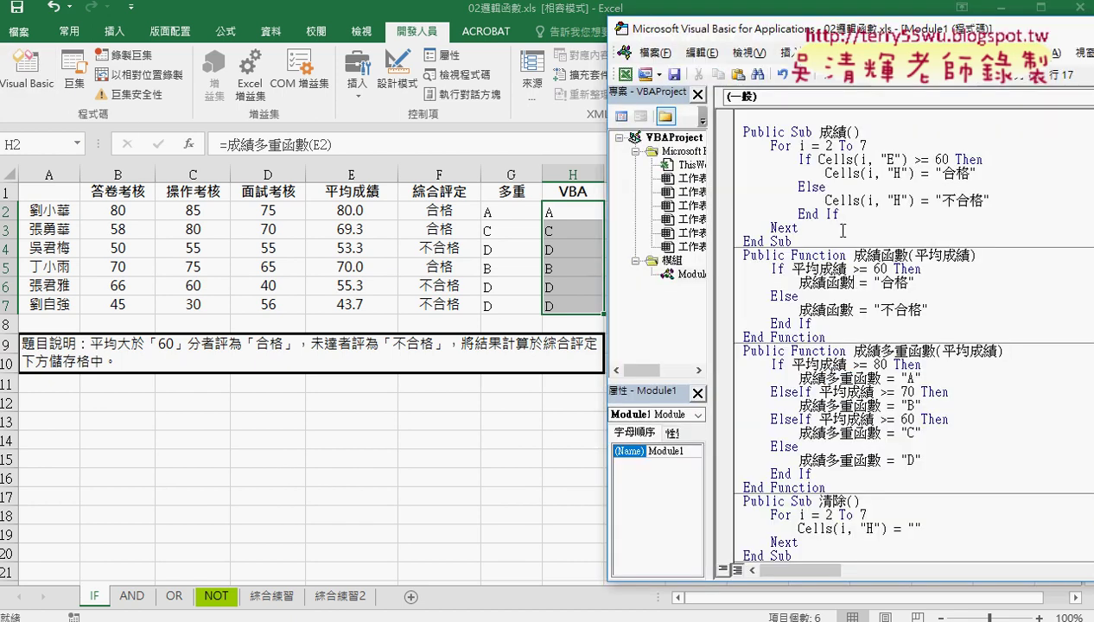
- Highlight the 成績函數 and 成績多重函數 code blocks, then switch to the AND sheet
left_click_drag(825, 337, 741, 255)
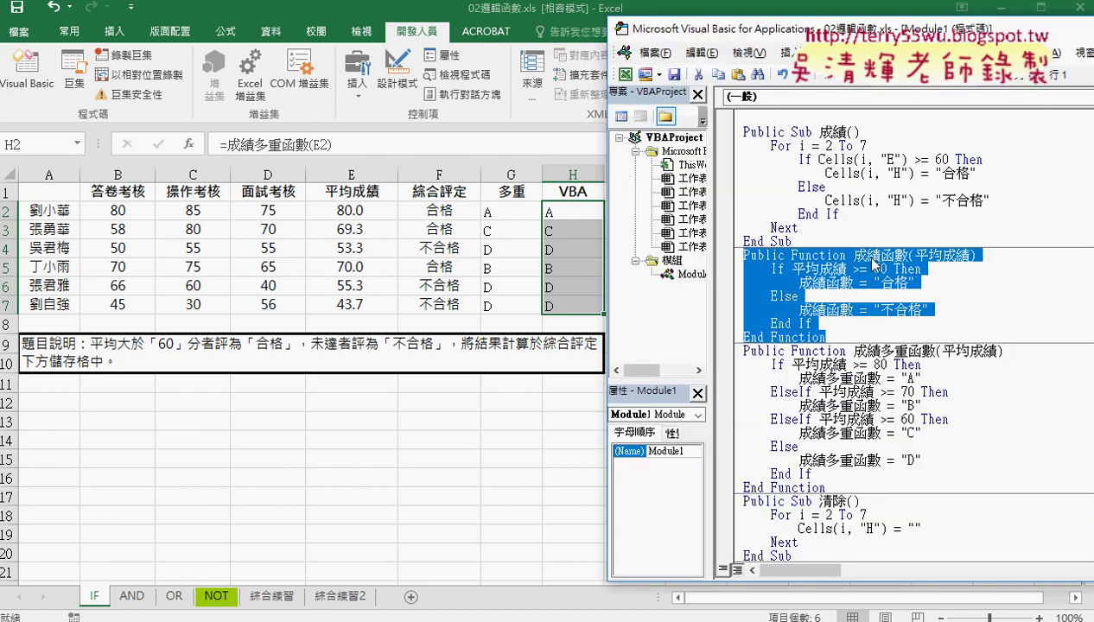
left_click_drag(841, 483, 732, 347)
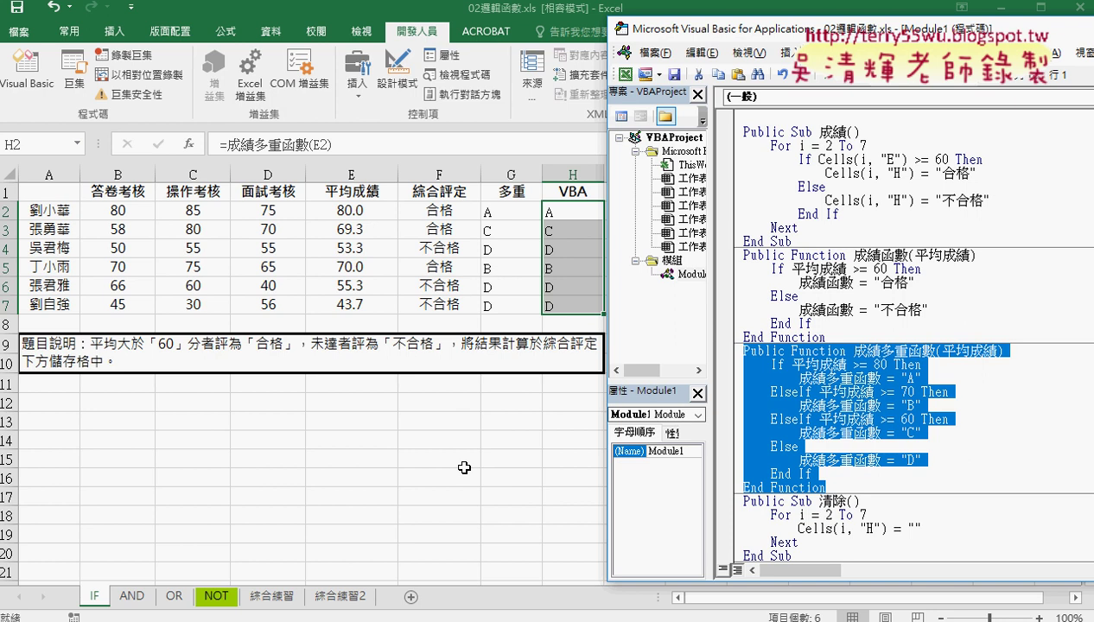
left_click(130, 596)
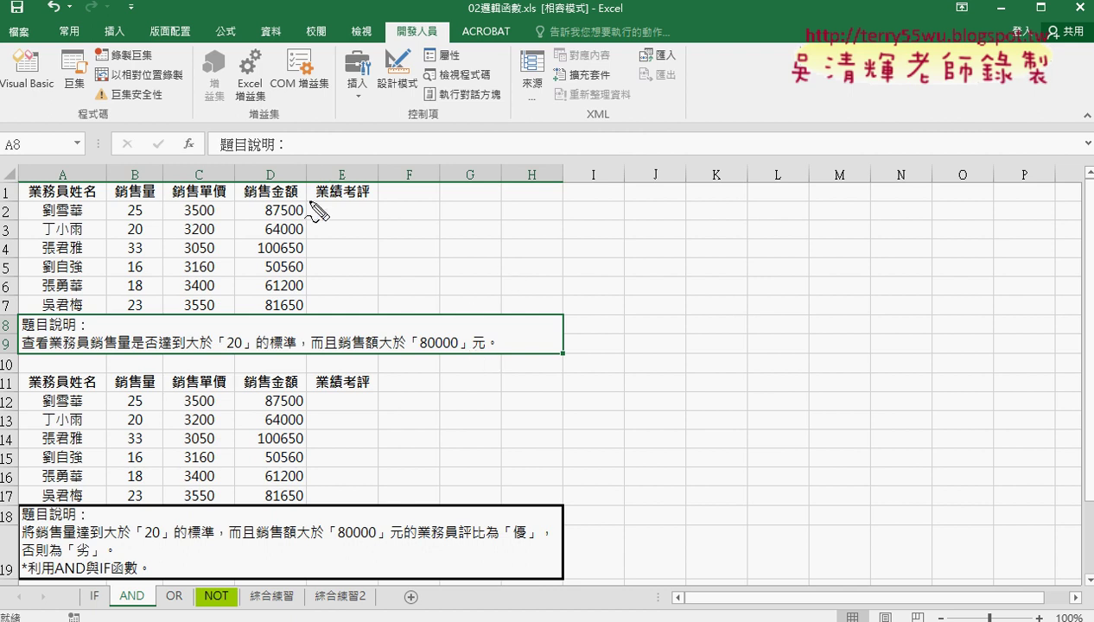
- In red pen, circle 20, 銷售金額, 而且 and E2, underline 銷售量, 銷售額 and 80000, and write And
left_click_drag(226, 358, 231, 361)
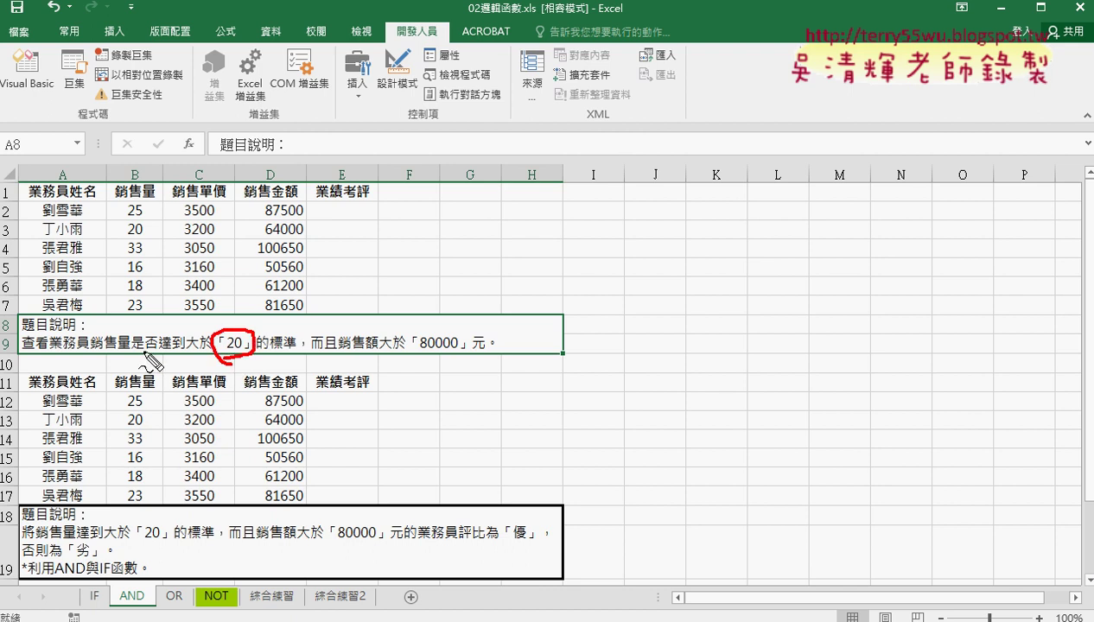
left_click_drag(130, 350, 89, 350)
left_click_drag(154, 198, 110, 199)
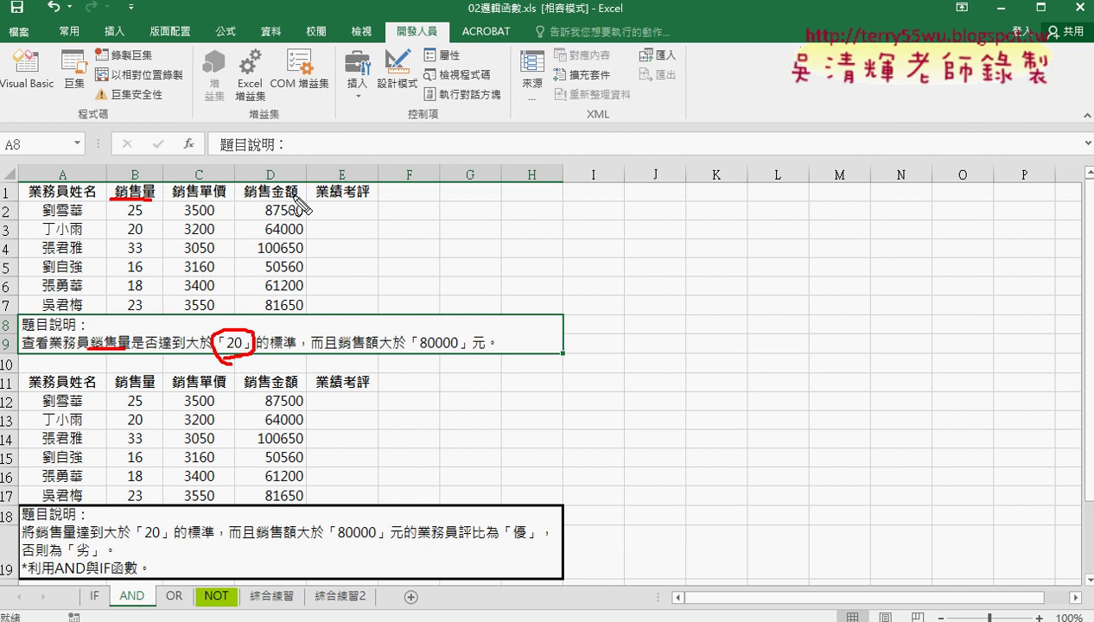
left_click_drag(297, 202, 294, 177)
left_click_drag(376, 352, 309, 354)
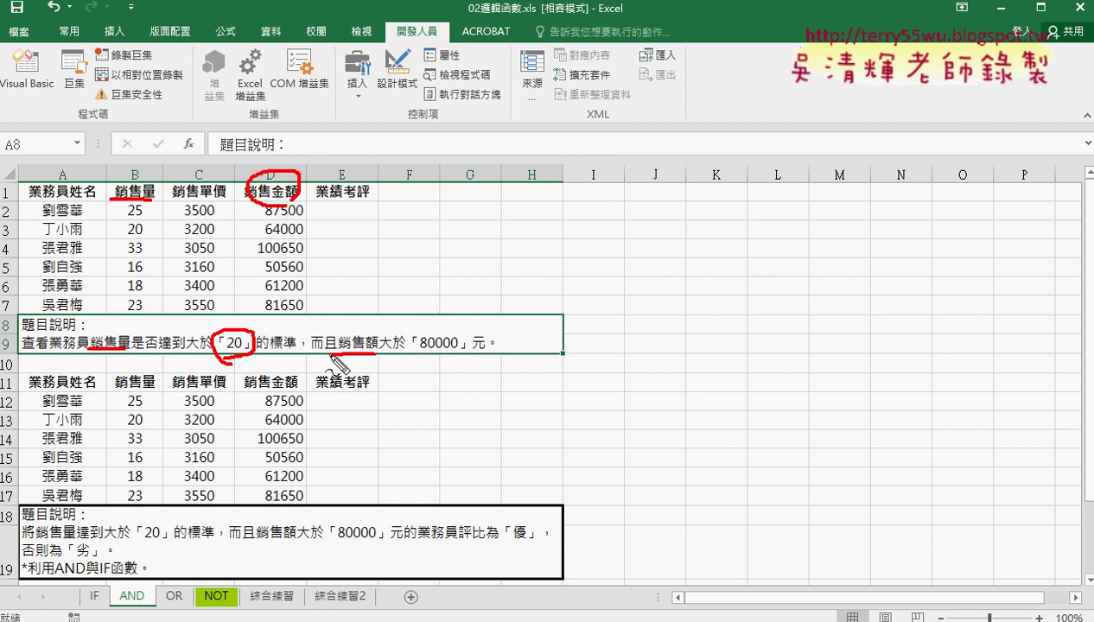
left_click_drag(420, 351, 457, 352)
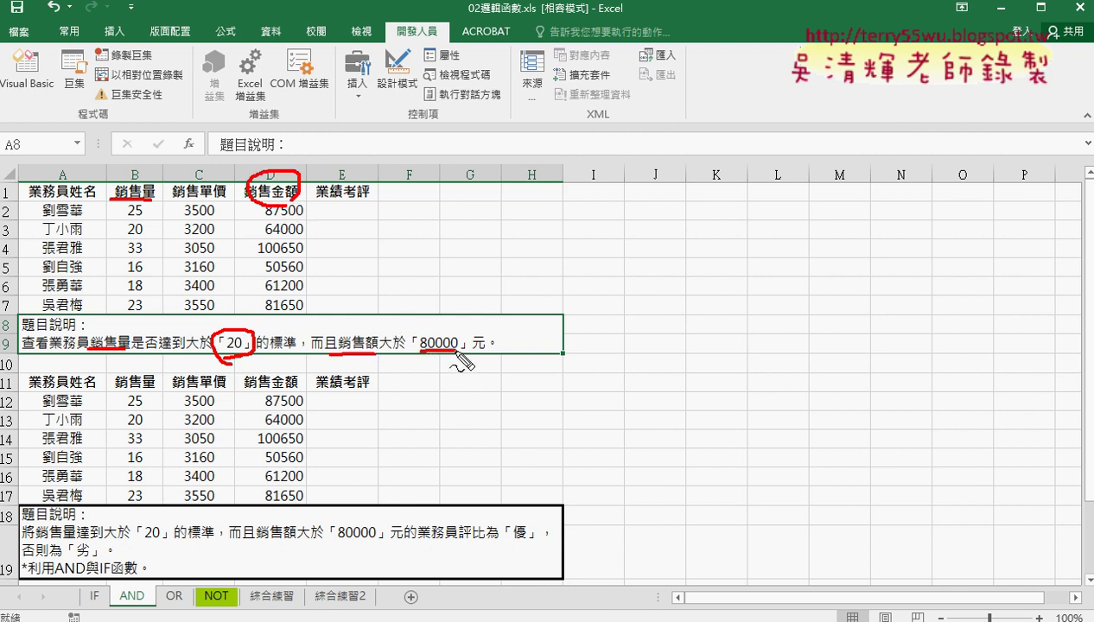
mouse_move(344, 346)
left_mouse_down()
mouse_move(337, 292)
mouse_move(349, 325)
left_mouse_up()
mouse_move(322, 313)
left_mouse_down()
mouse_move(345, 308)
mouse_move(371, 325)
mouse_move(383, 313)
mouse_move(383, 329)
left_mouse_up()
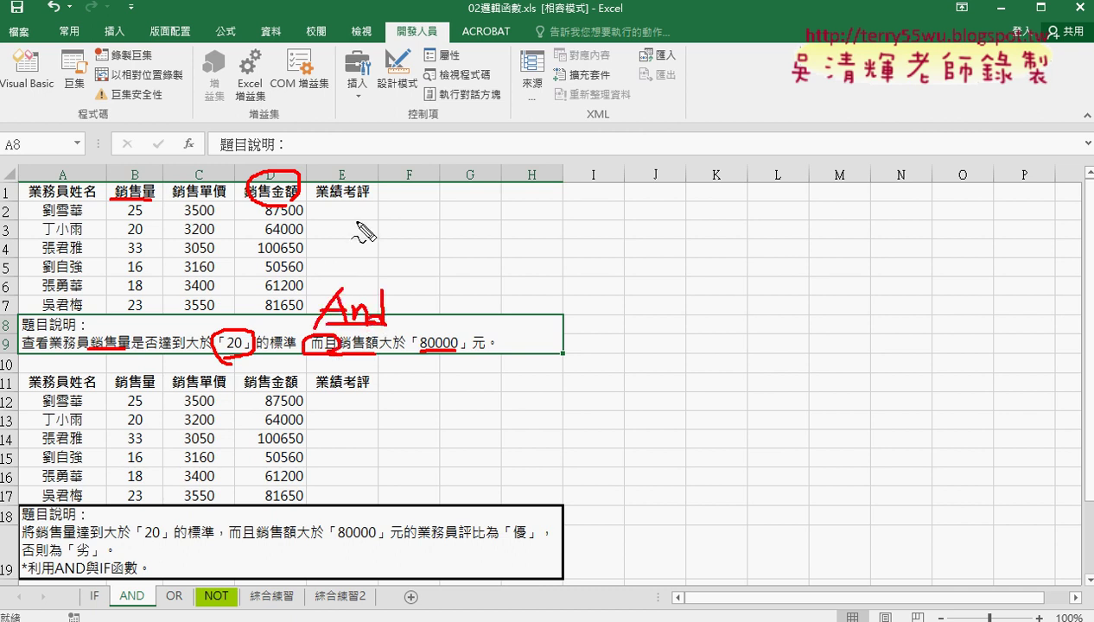
left_click_drag(362, 213, 345, 223)
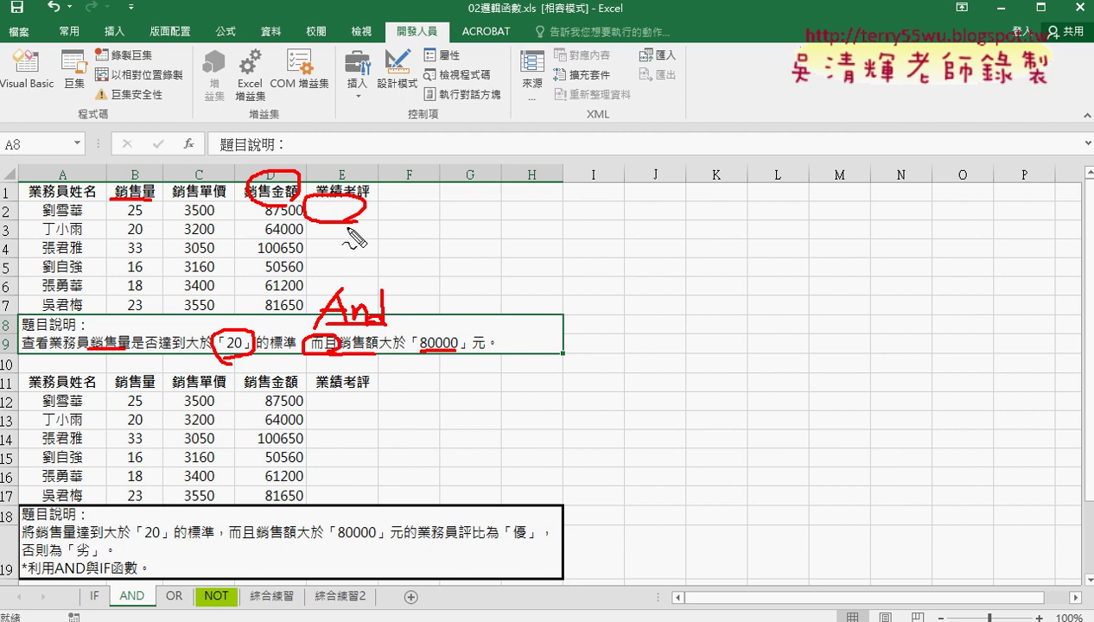